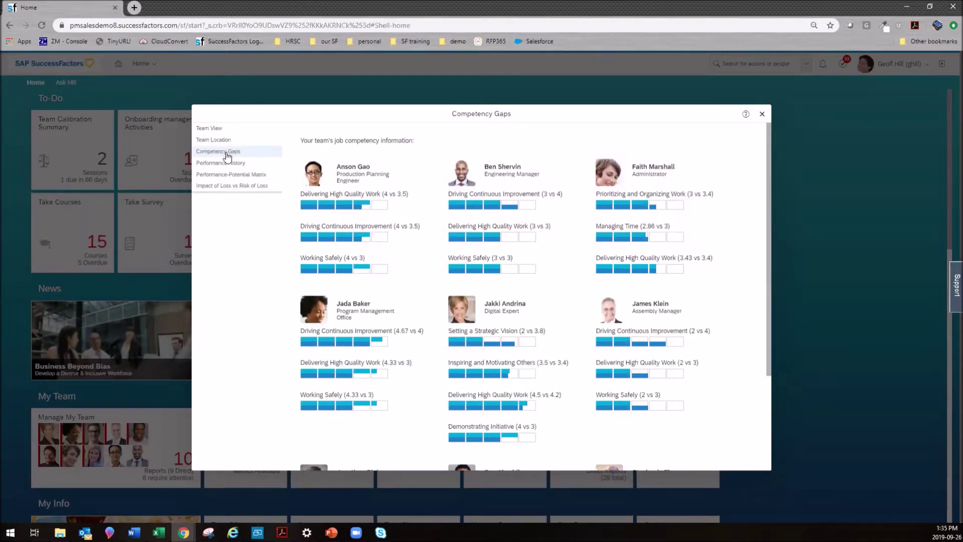
- View the team's Performance-Potential Matrix and the Impact of Loss vs Risk of Loss grid, and close the team summary
click(228, 176)
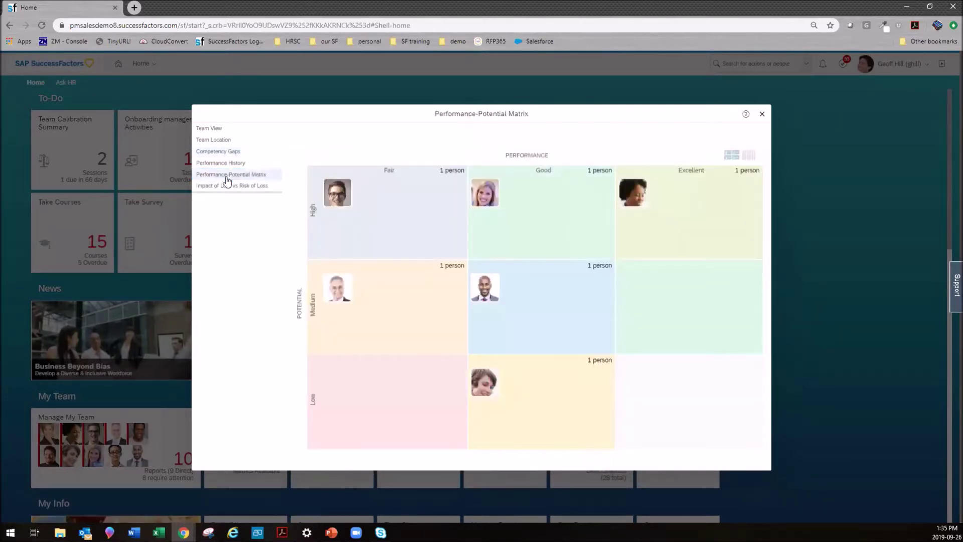
click(228, 186)
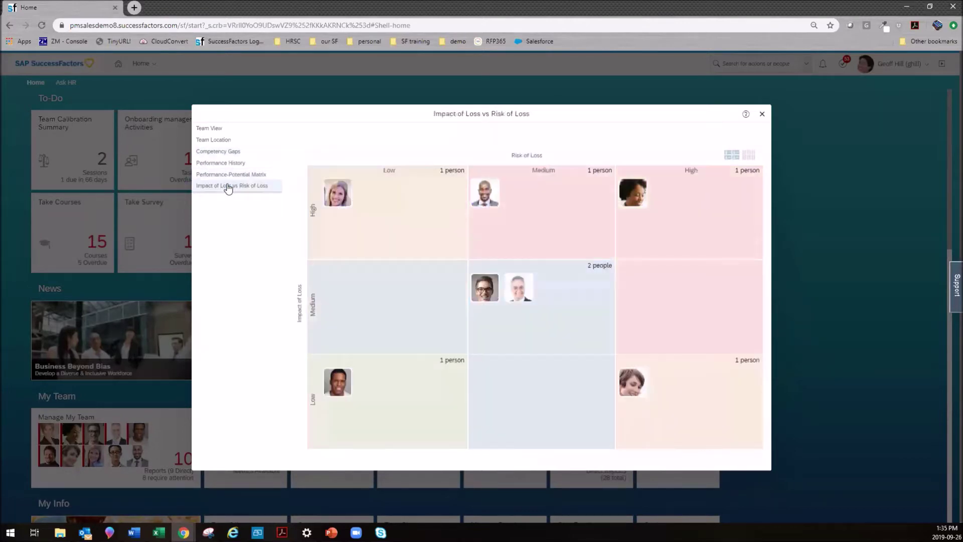
click(761, 113)
- Look through the home page tiles in the To-Do, My Team, My Info, My Specialty and My Data sections
scroll(688, 280, down, 7)
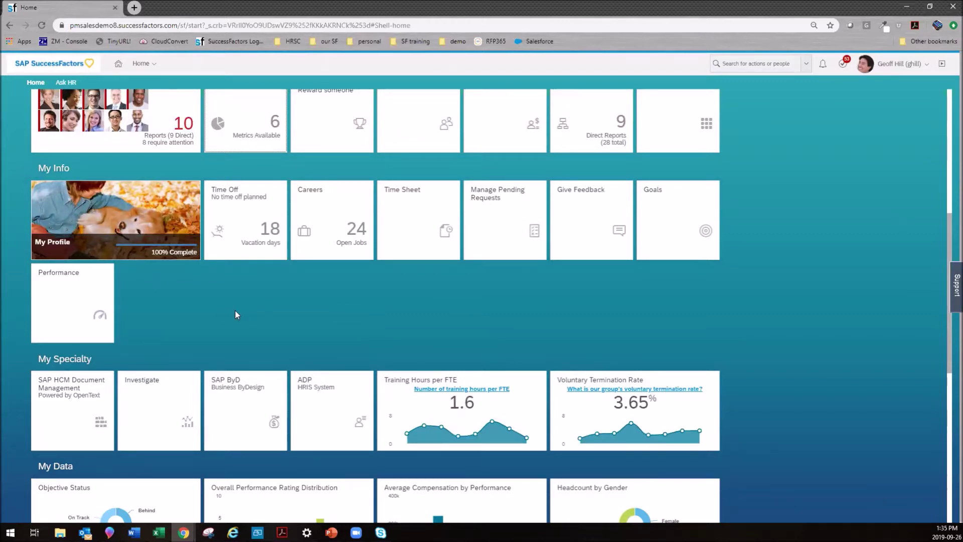
scroll(275, 314, down, 3)
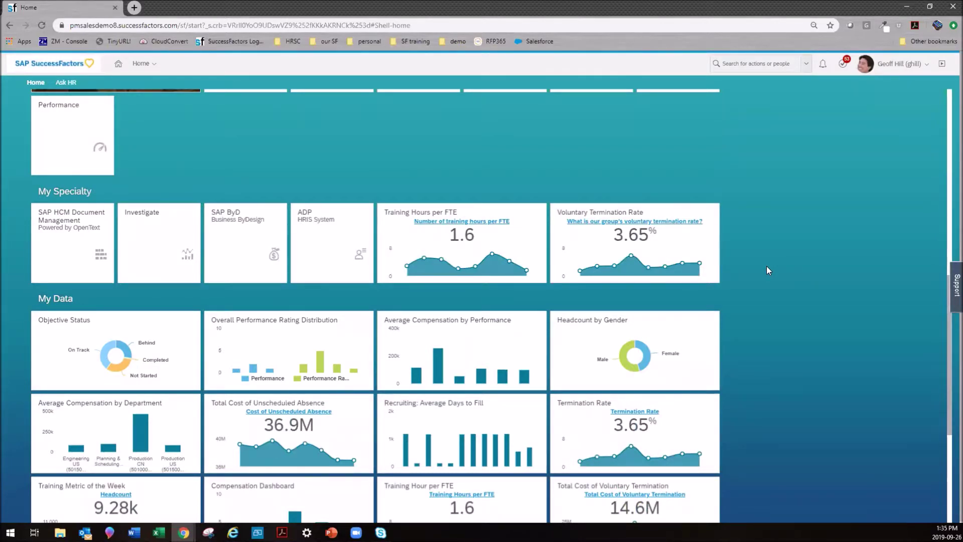
scroll(766, 269, down, 3)
scroll(767, 270, up, 15)
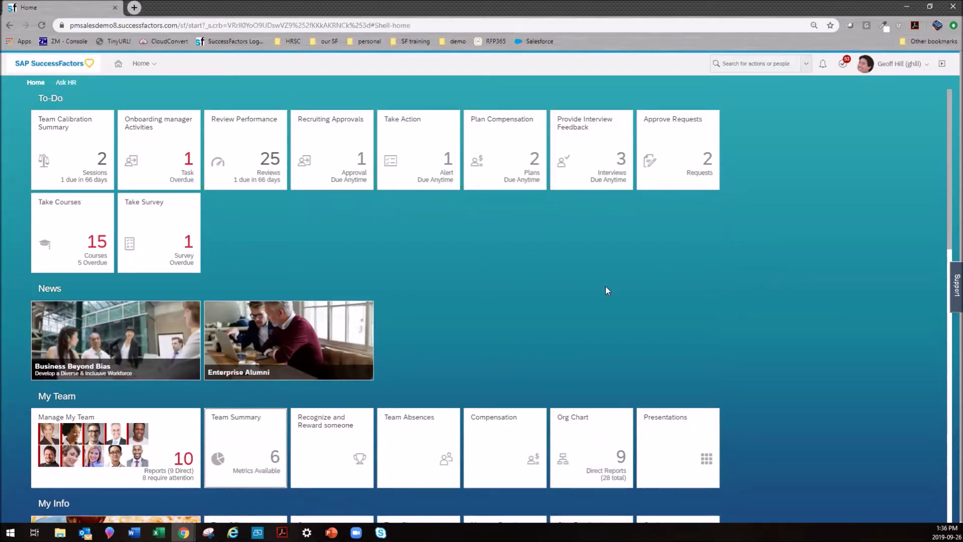
scroll(607, 282, down, 3)
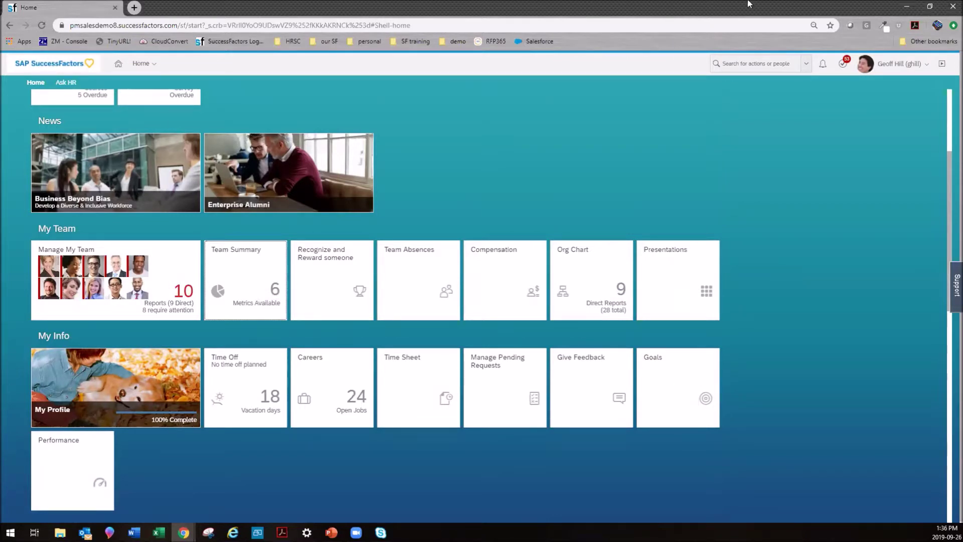
- Search the available actions and people for "goal"
click(764, 59)
text(go)
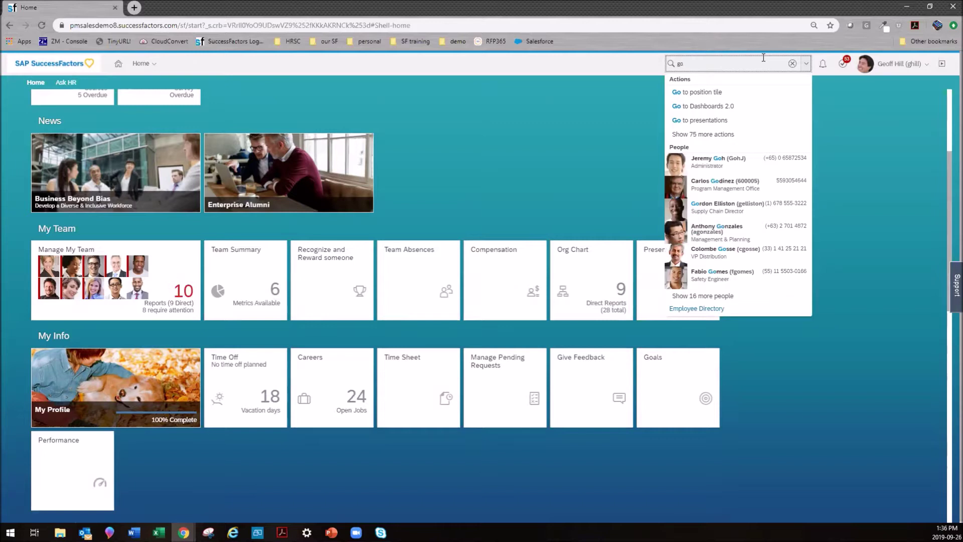
text(al)
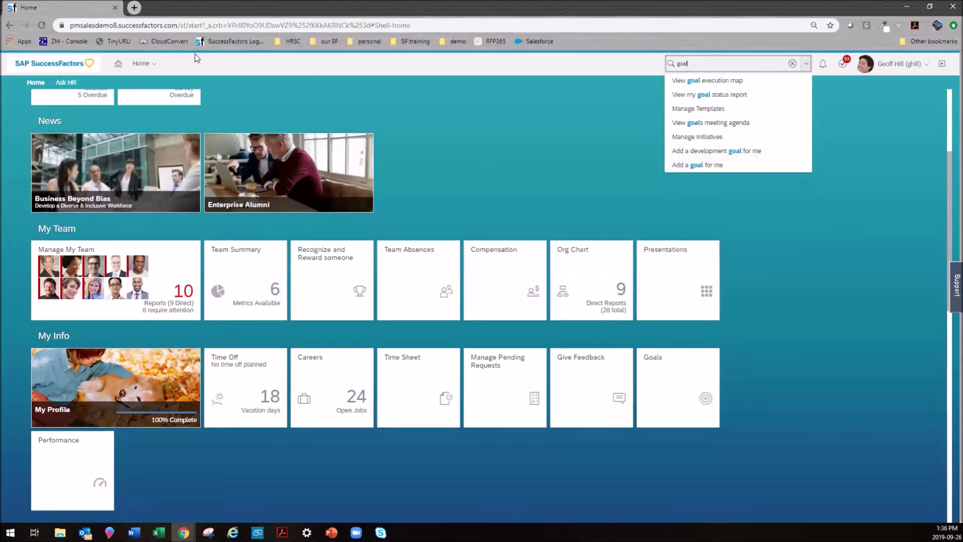
- Open the Goals module to show the goal plan
click(141, 63)
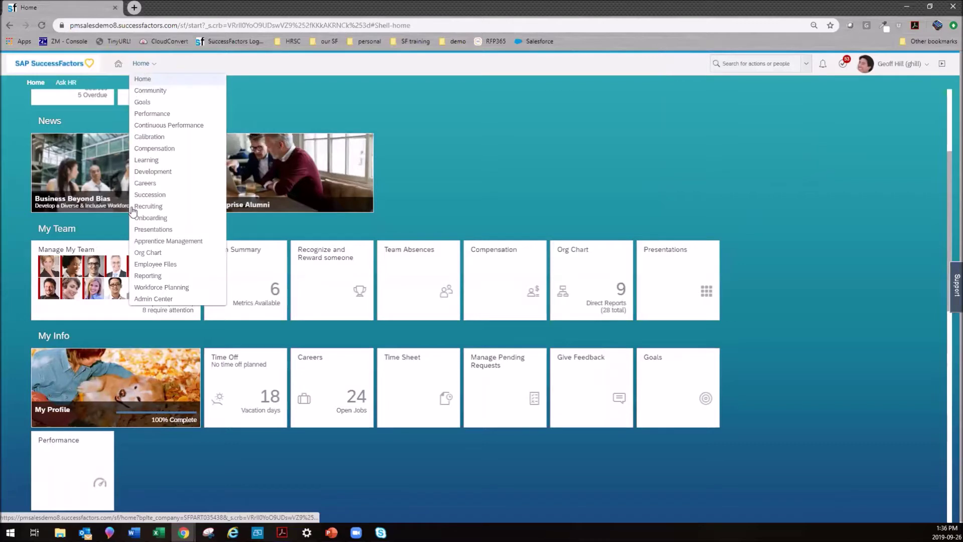
click(174, 100)
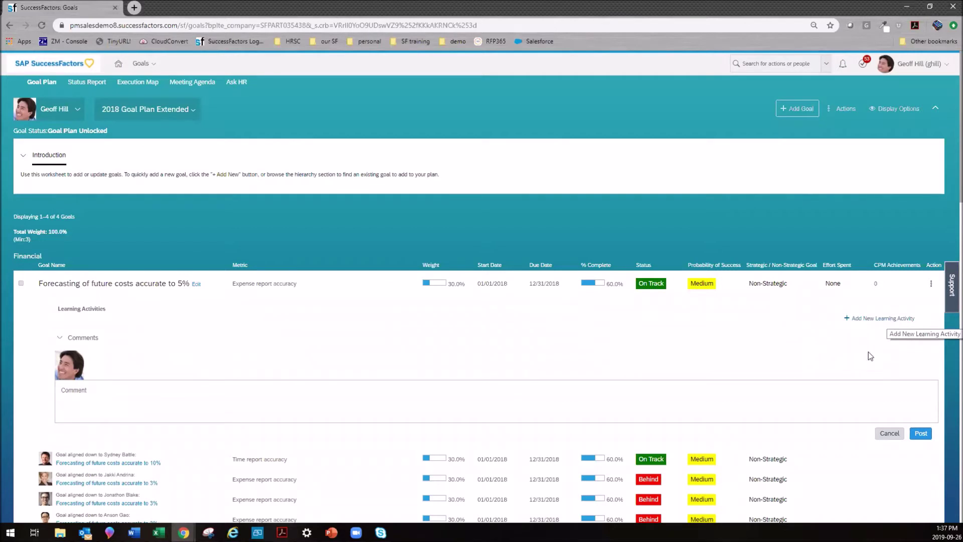
- Start a new goal with the Goal Wizard and set its category to Customer
click(807, 110)
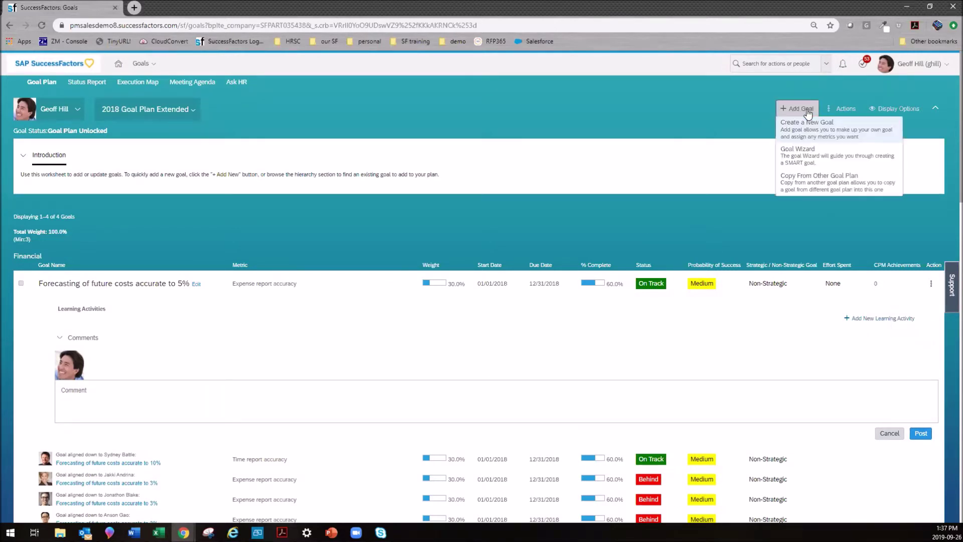
click(803, 162)
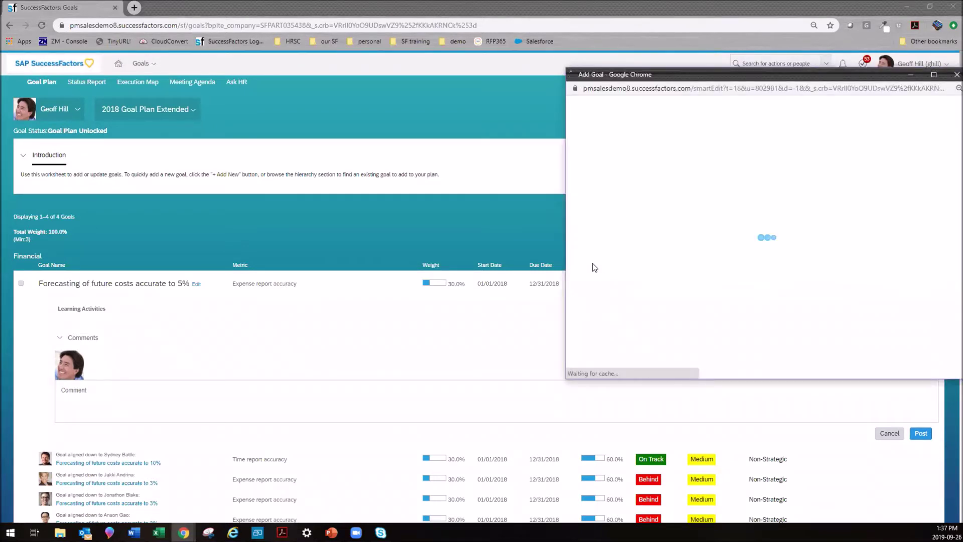
click(716, 188)
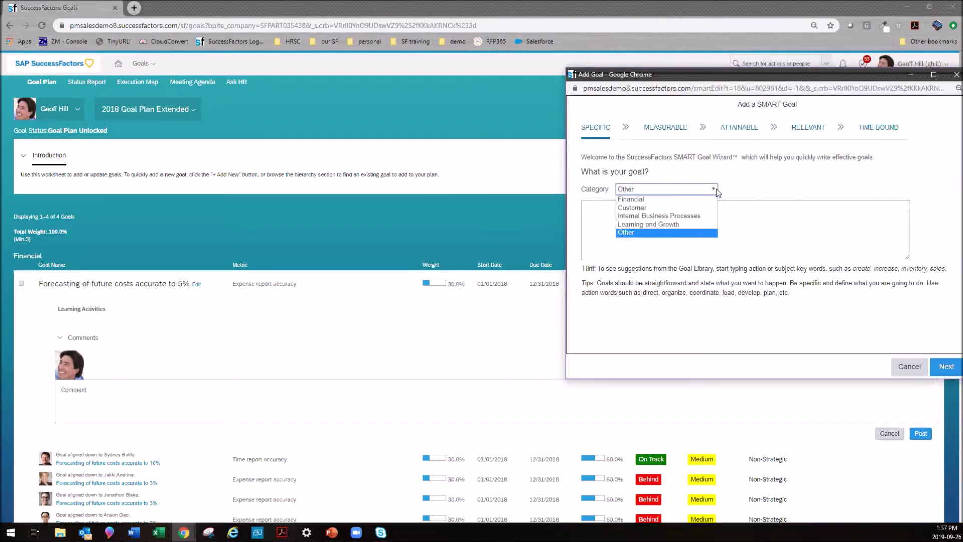
click(675, 207)
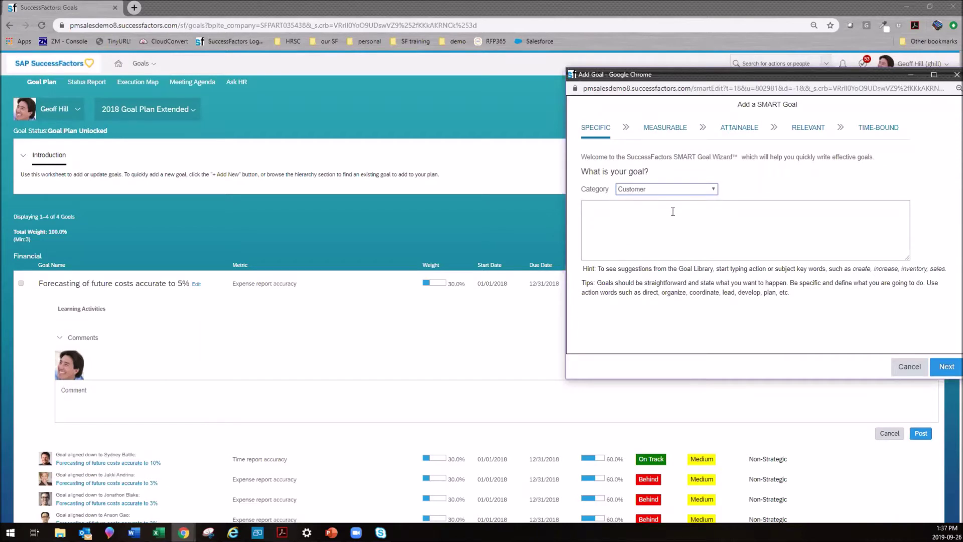
- Look up "cus" in the goal library and adopt the suggestion on reducing complaints from customers not satisfied with how they were treated
click(672, 212)
text(cus)
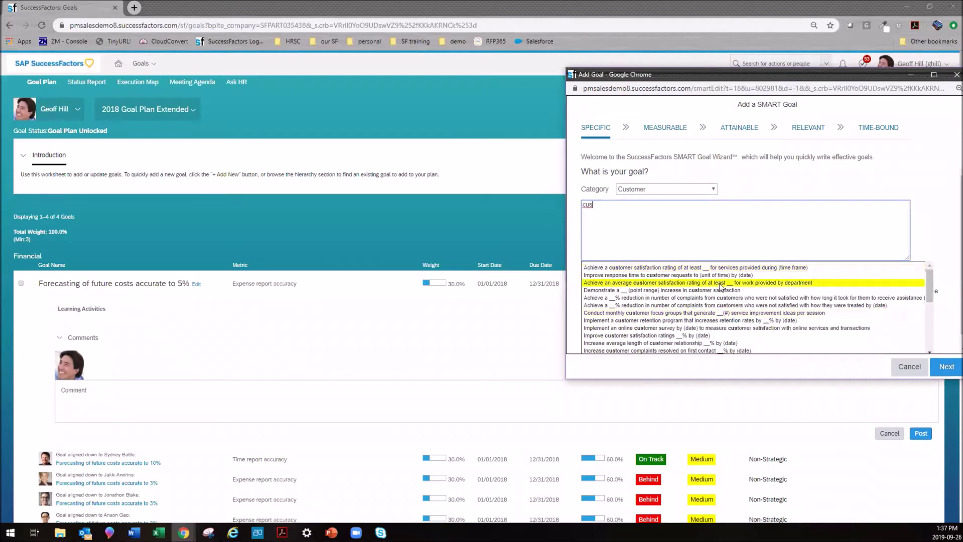
scroll(720, 287, down, 5)
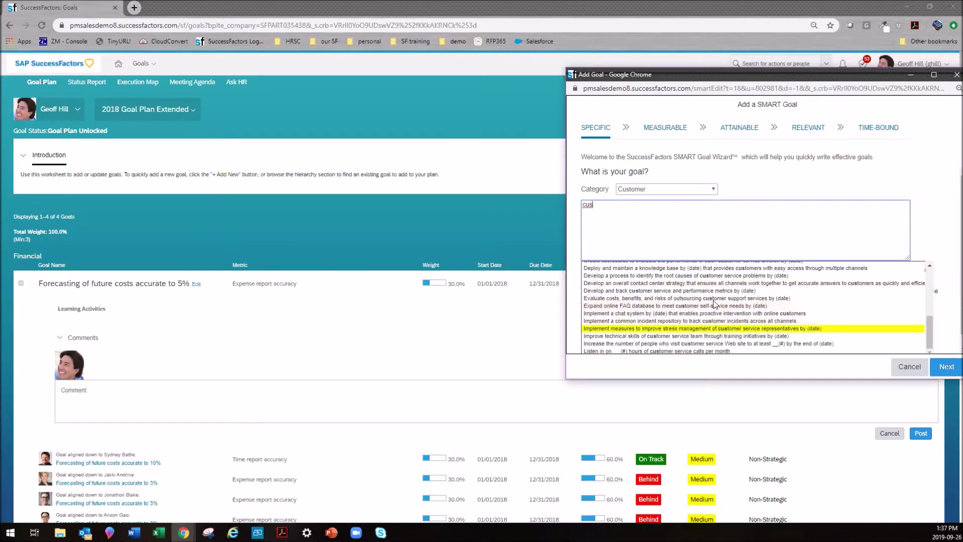
scroll(714, 303, up, 5)
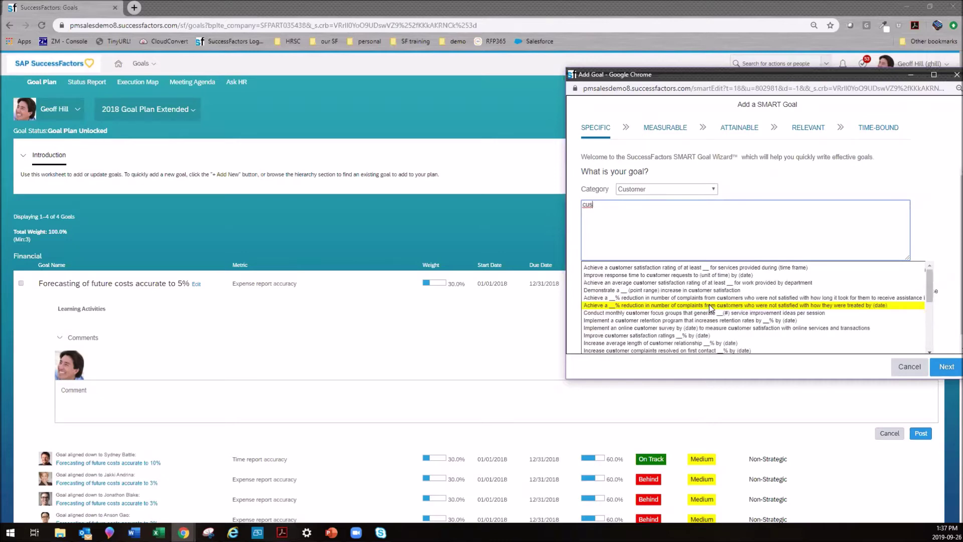
click(711, 306)
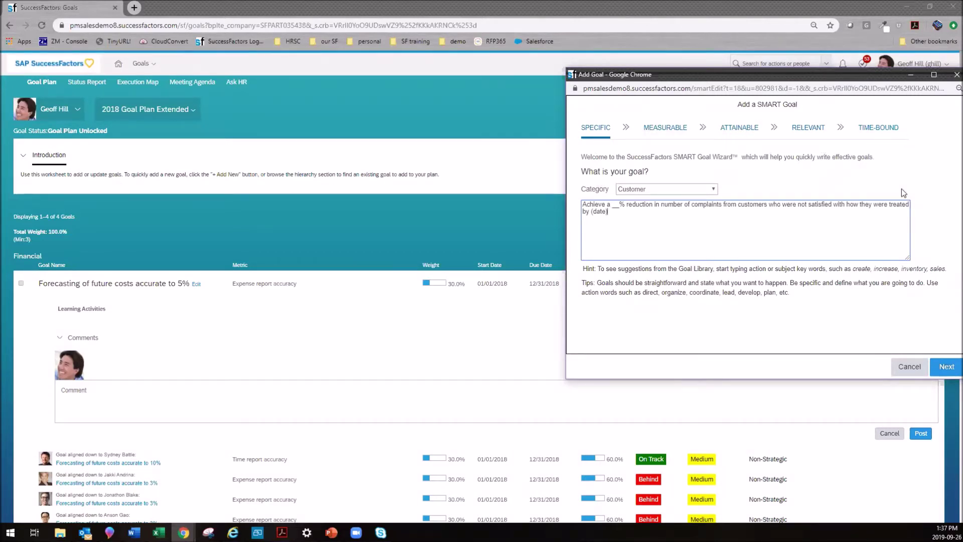
click(946, 368)
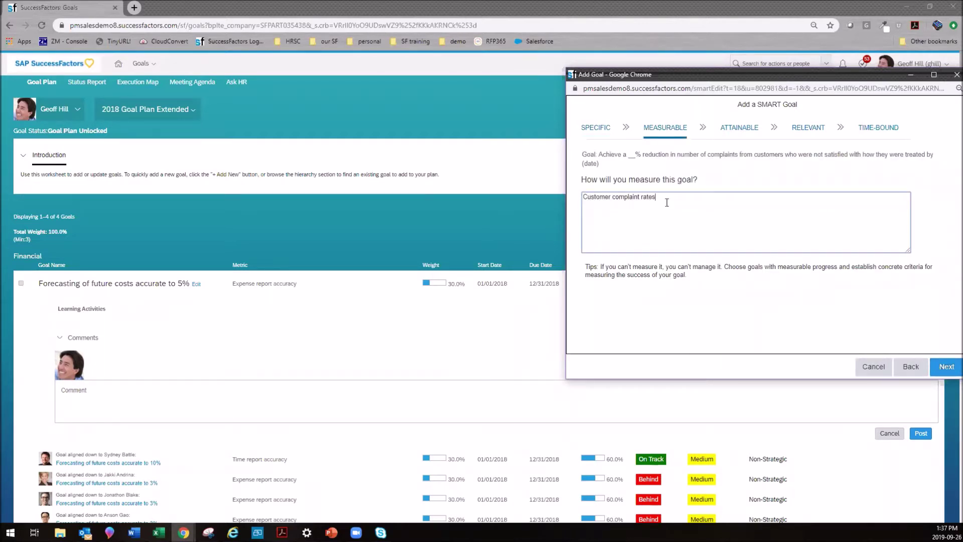
- Extend the goal's metric to "Customer complaint rates by 10", advance to the relevance question and cancel the wizard
text(by 10)
click(947, 367)
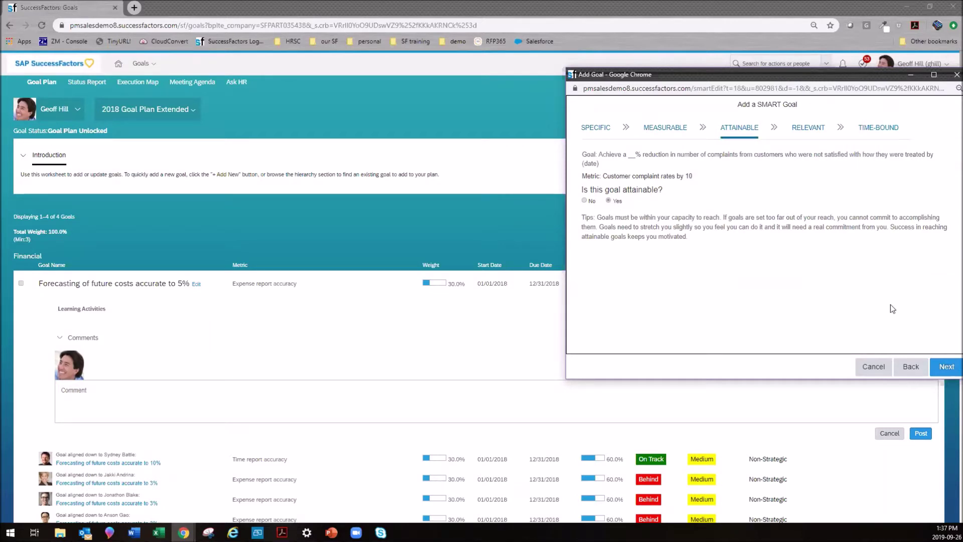
click(947, 367)
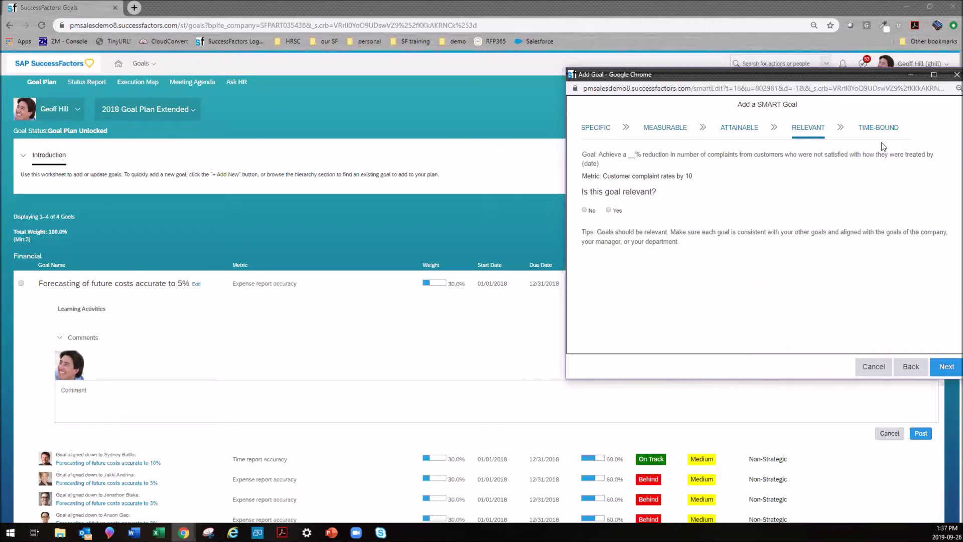
click(873, 368)
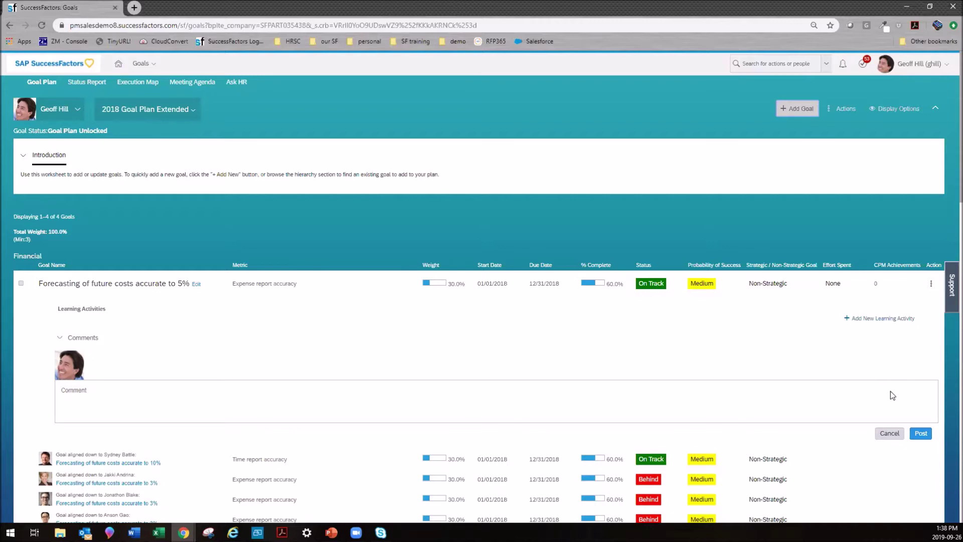
- Open the Continuous Performance module
click(150, 64)
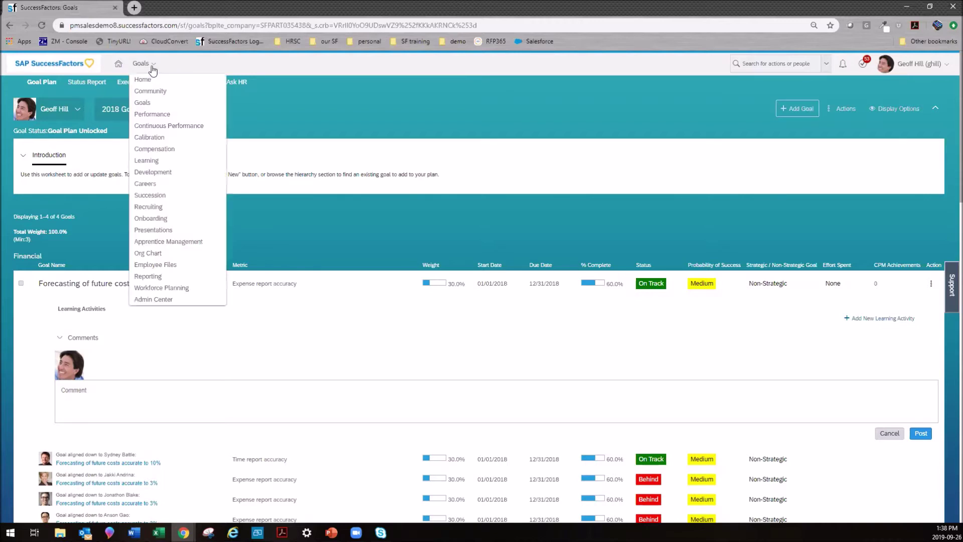
click(162, 125)
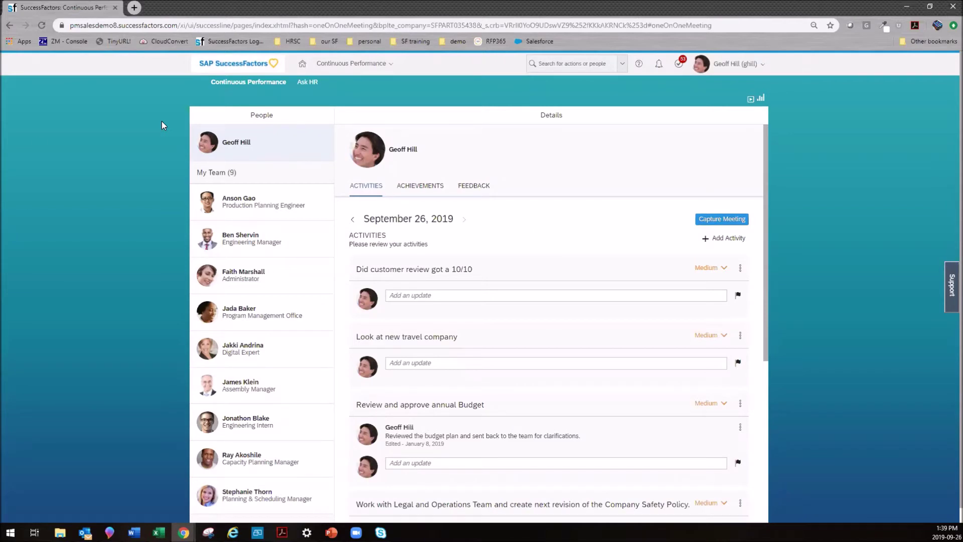
- Check the performance and development goal choices for a new activity, and cancel without saving it
click(726, 243)
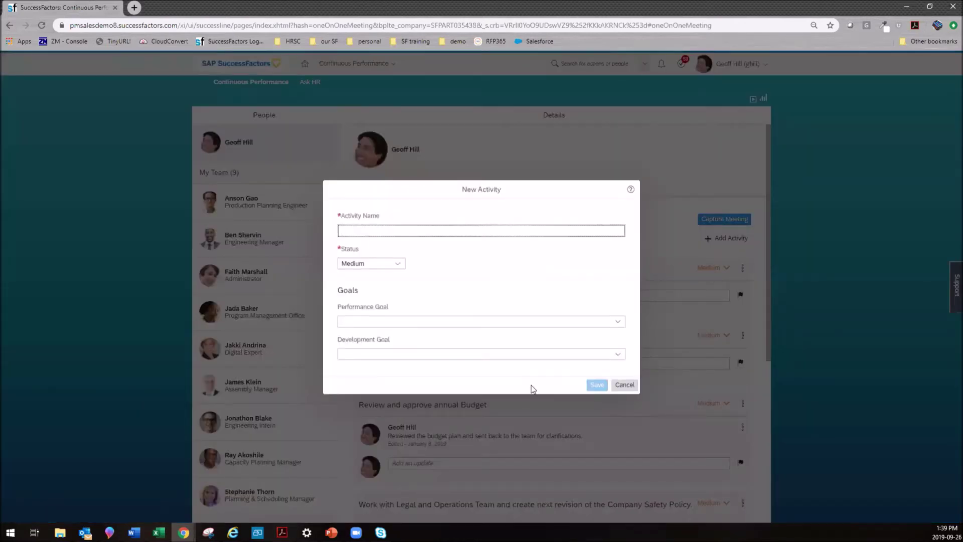
click(618, 322)
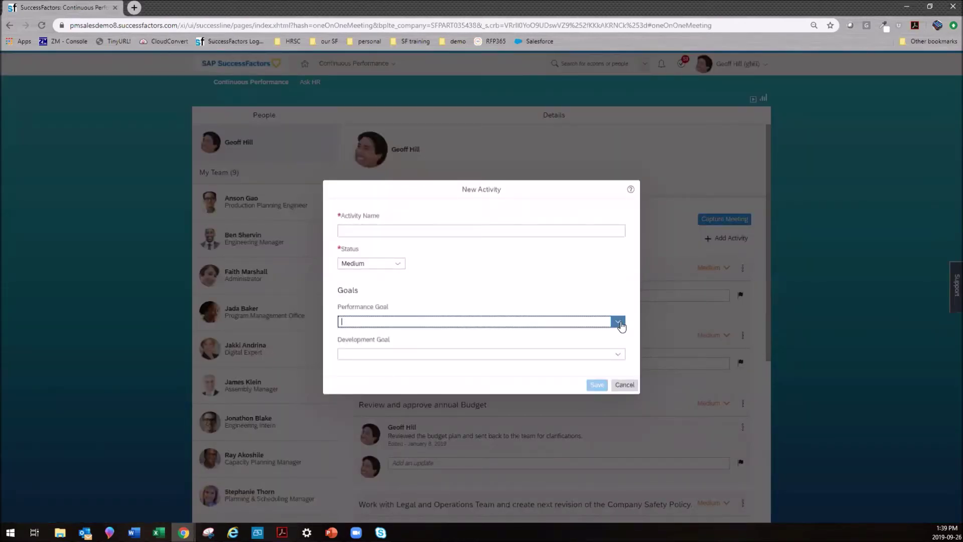
click(618, 355)
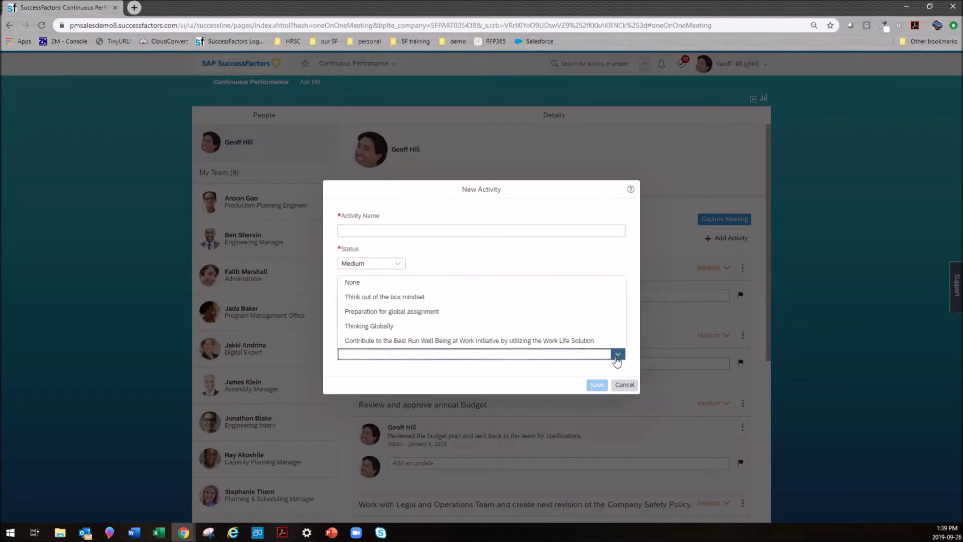
click(625, 386)
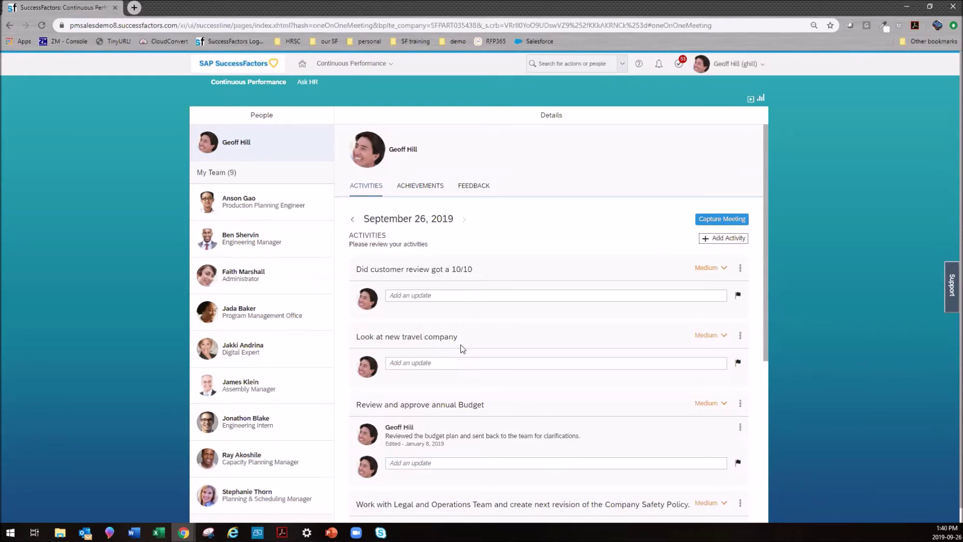
- Review your own activities and other discussion topics, and open the feedback received
scroll(460, 345, down, 7)
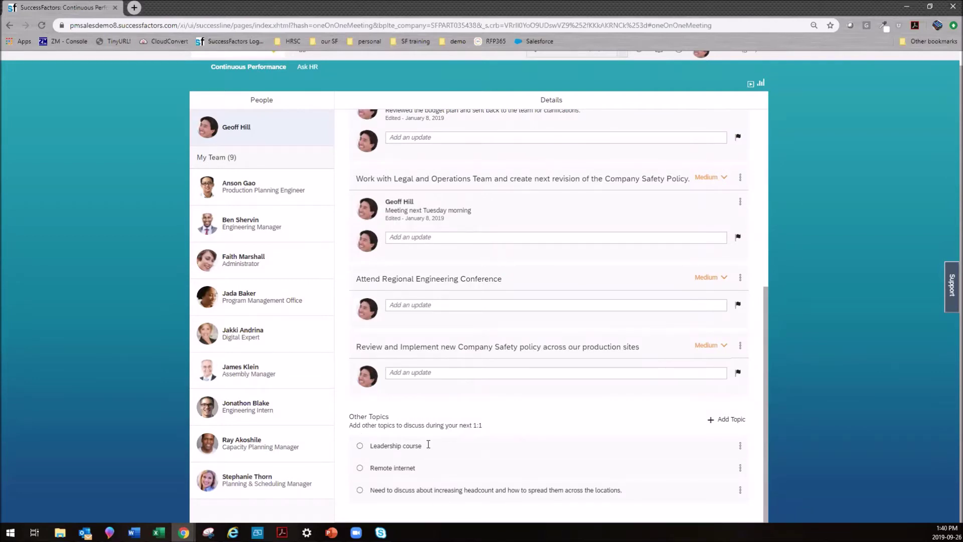
scroll(628, 385, up, 6)
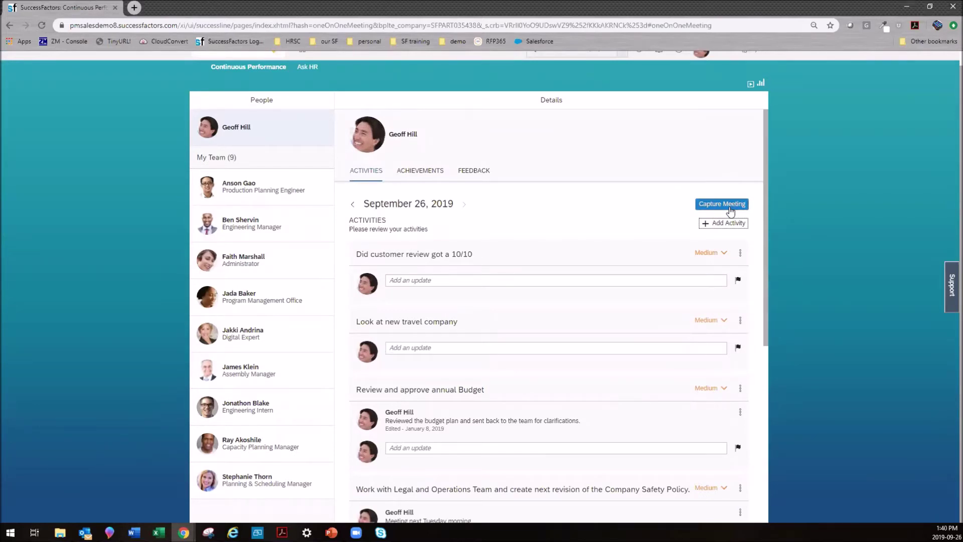
click(473, 173)
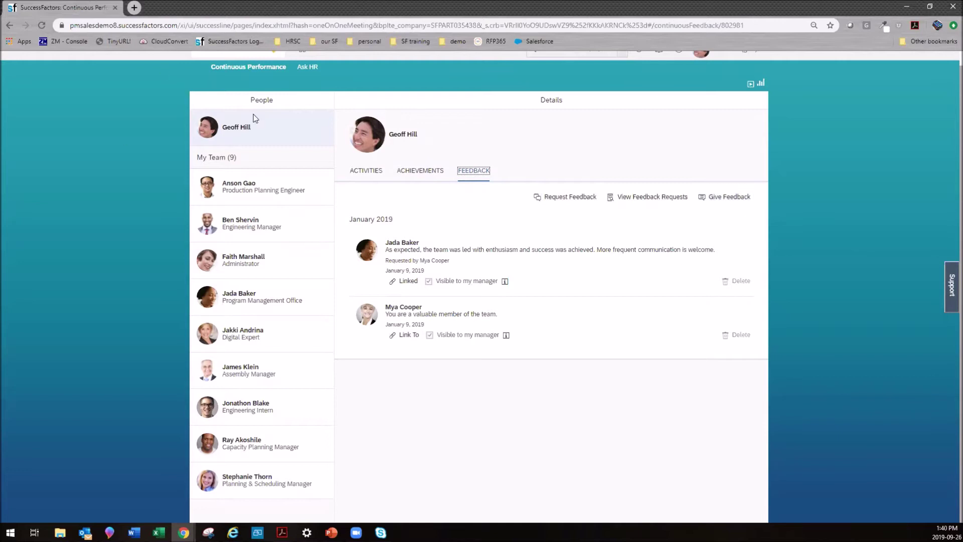
- Review the feedback and activities of the Program Management Office team member, going back to the July 30, 2019 meeting
click(256, 300)
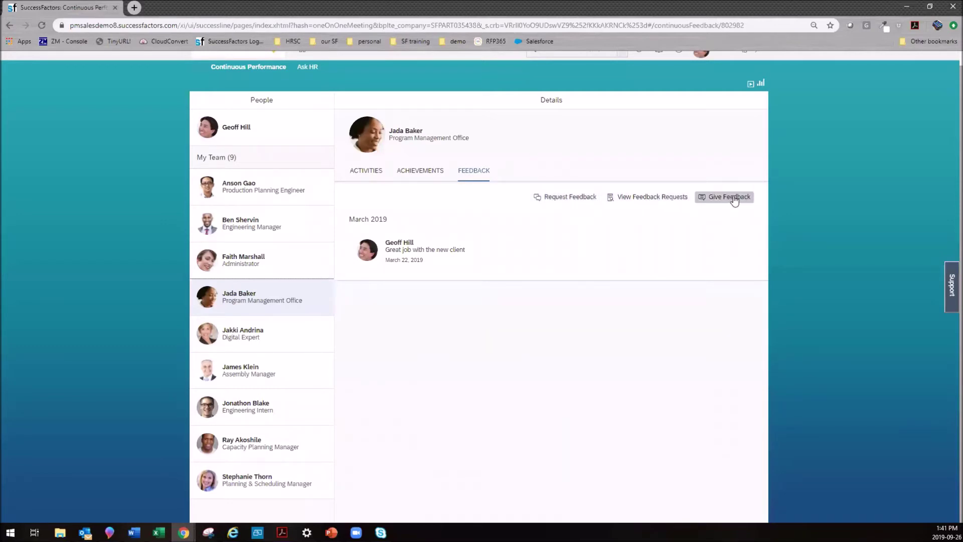
click(378, 172)
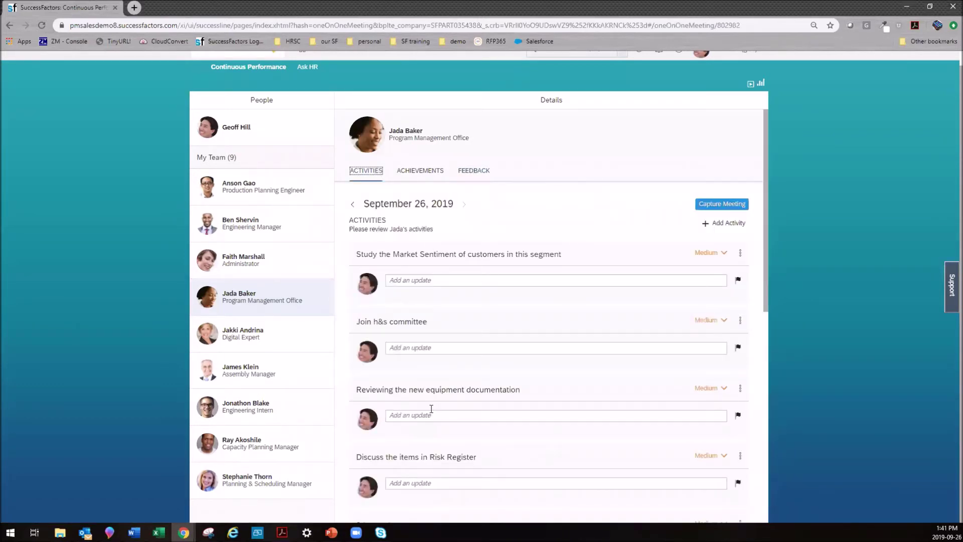
click(424, 345)
click(353, 204)
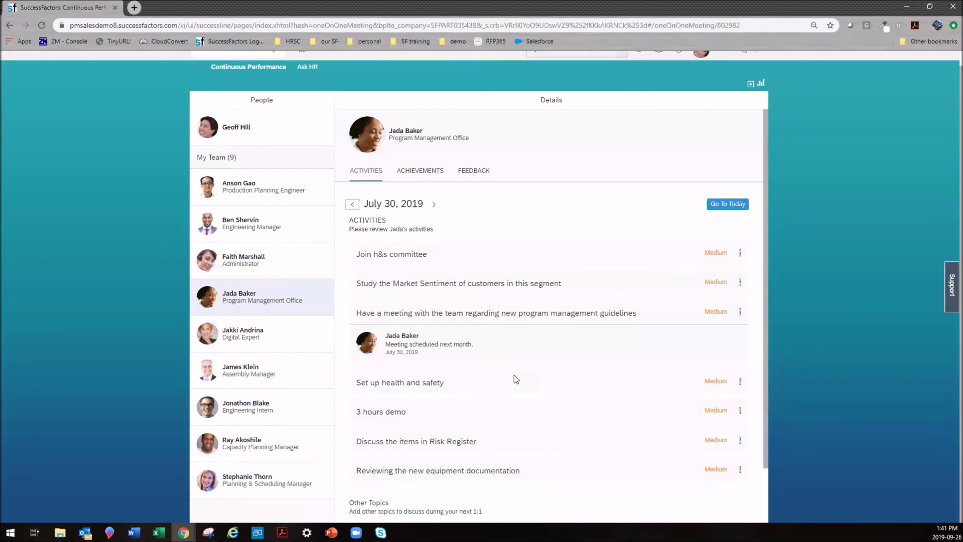
scroll(326, 95, up, 1)
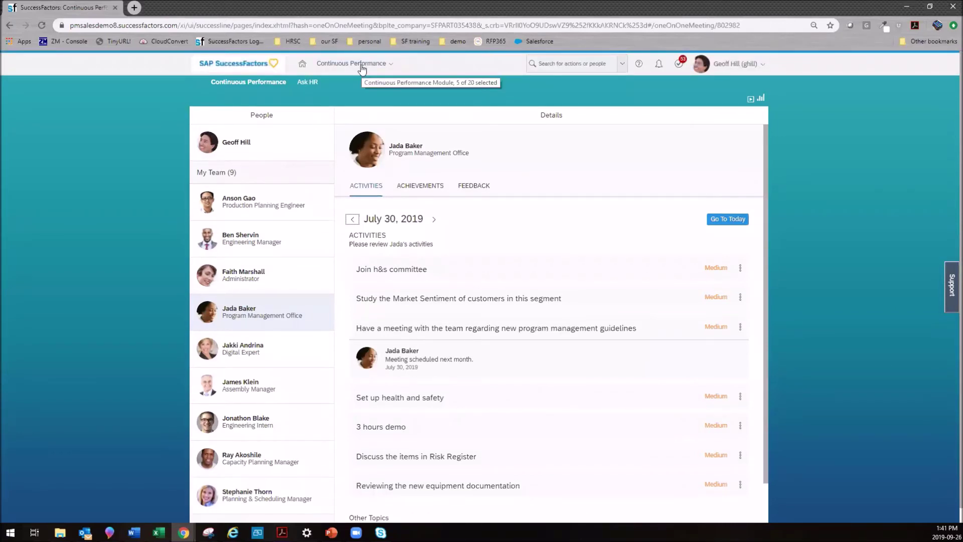
- Open the Annual Calibration Review session in the Calibration module and dismiss the notice about removed users
click(362, 67)
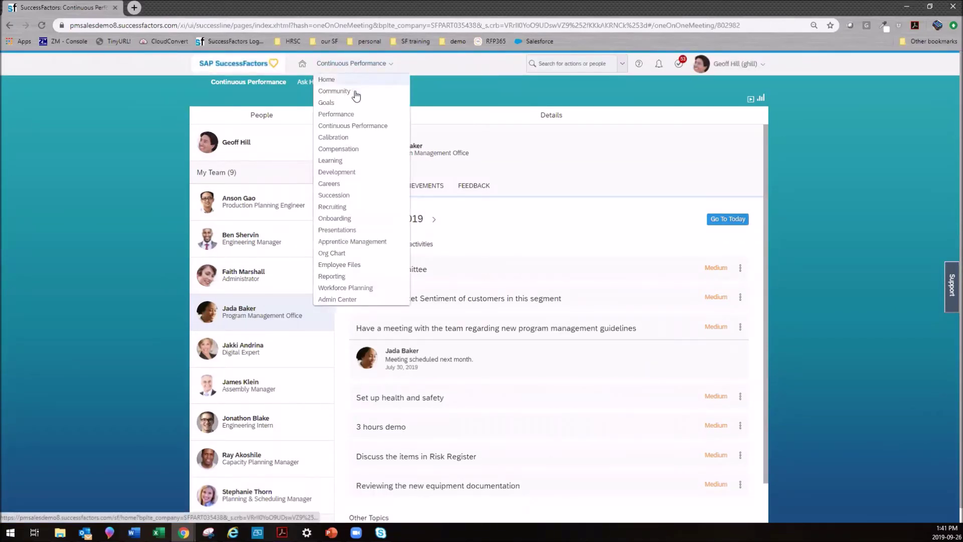
click(353, 138)
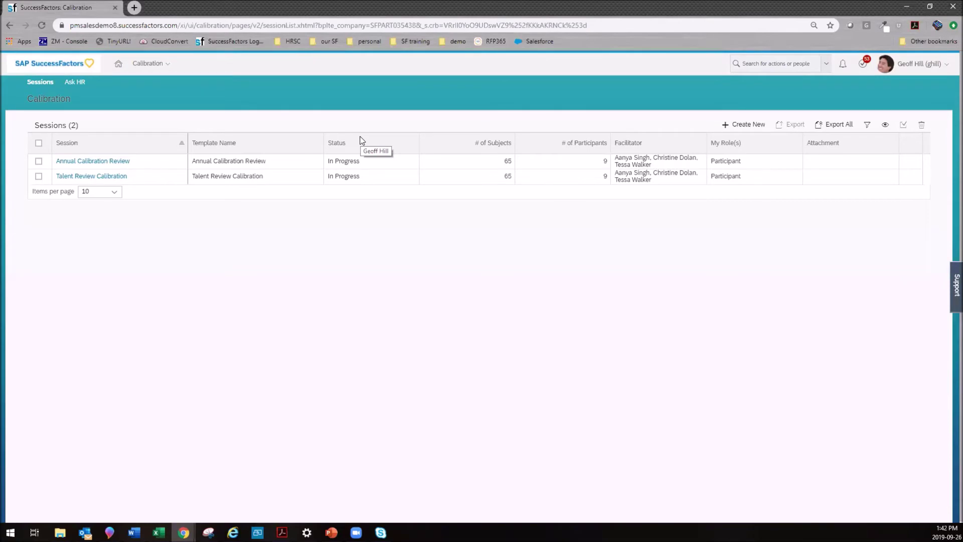
click(84, 165)
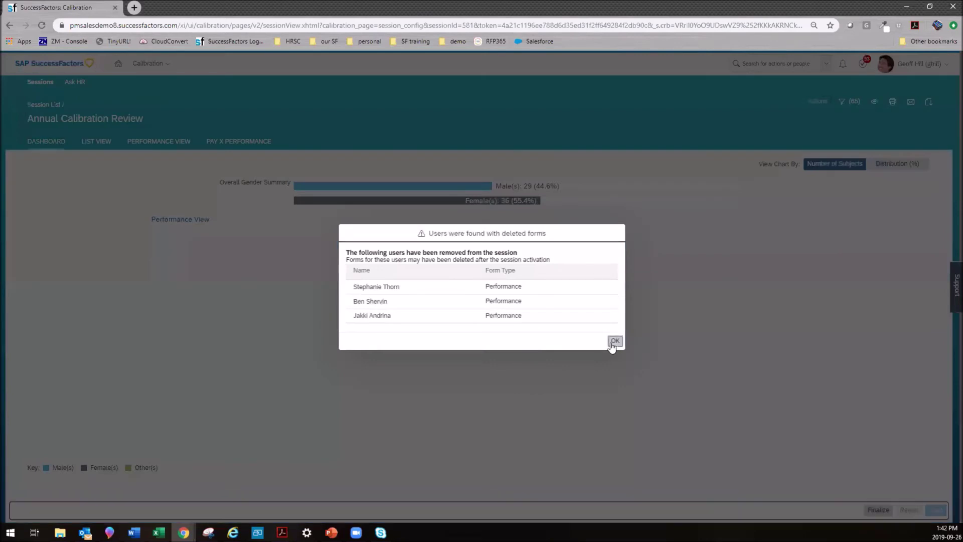
click(615, 341)
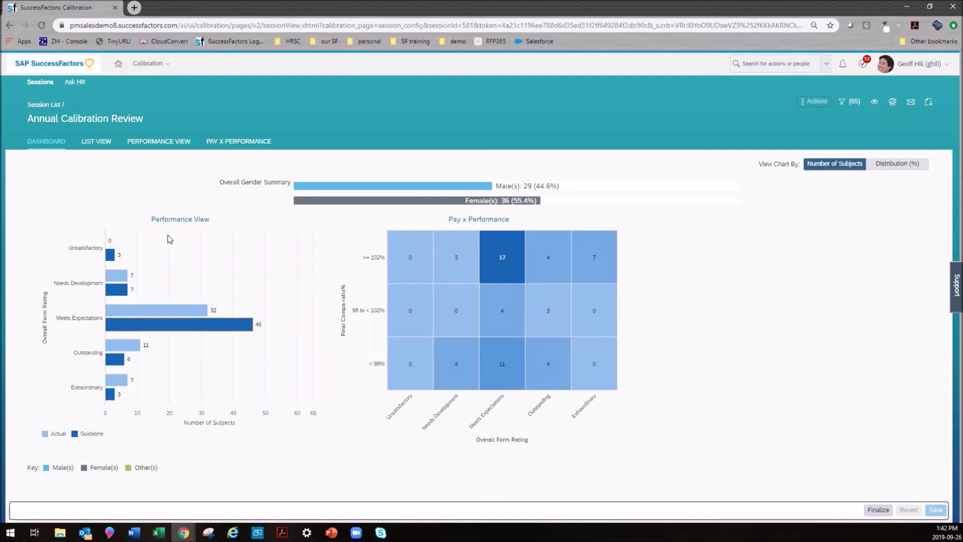
- Show the session's Performance View, check the employee attributes legend, and expand the subject filter options
click(176, 221)
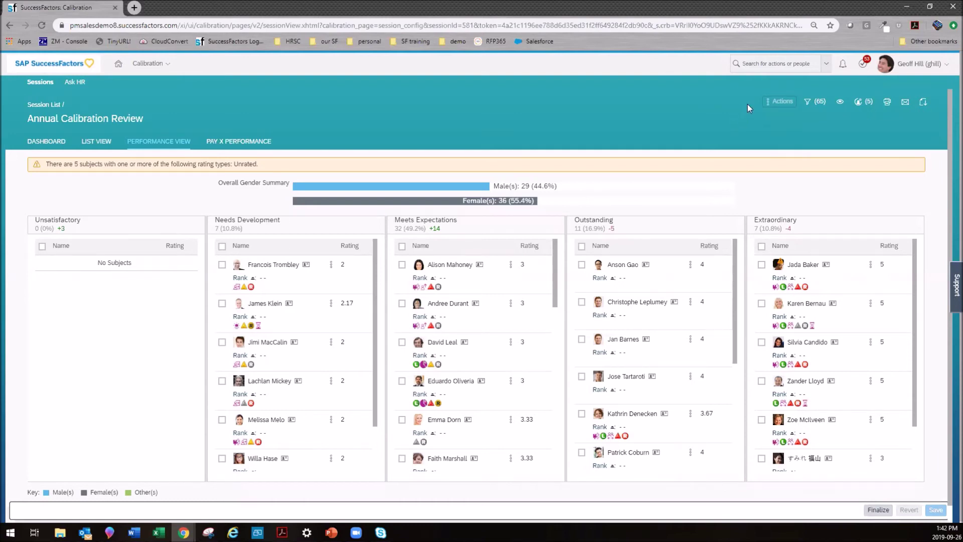
click(839, 102)
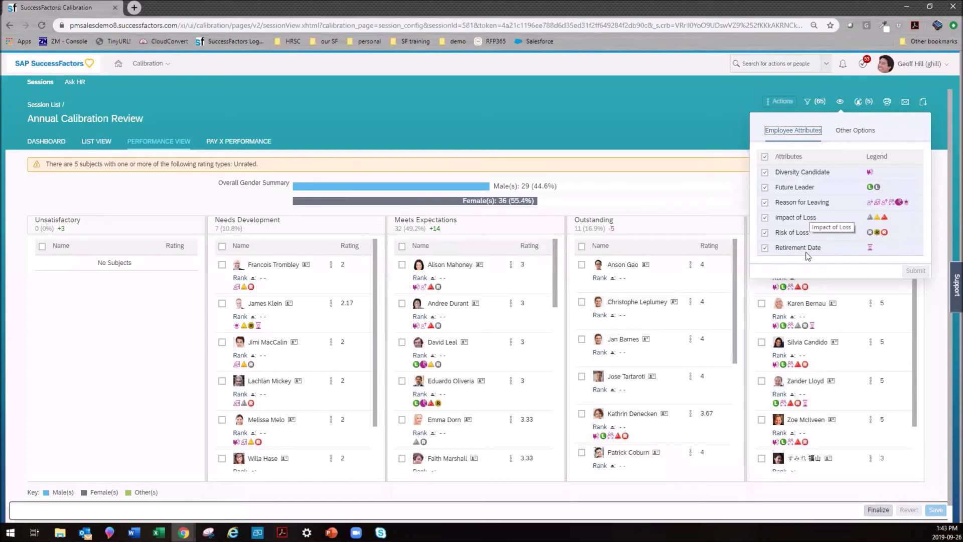
click(697, 198)
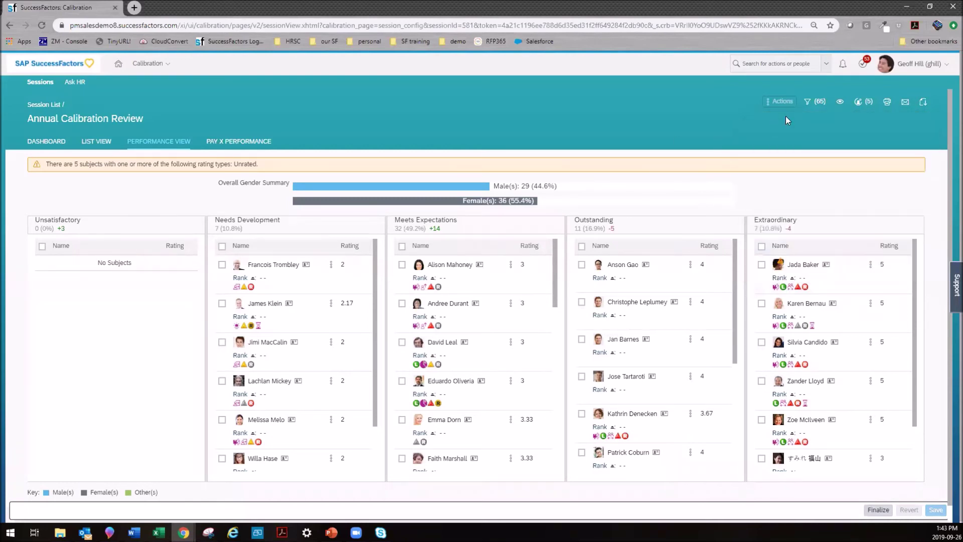
click(810, 102)
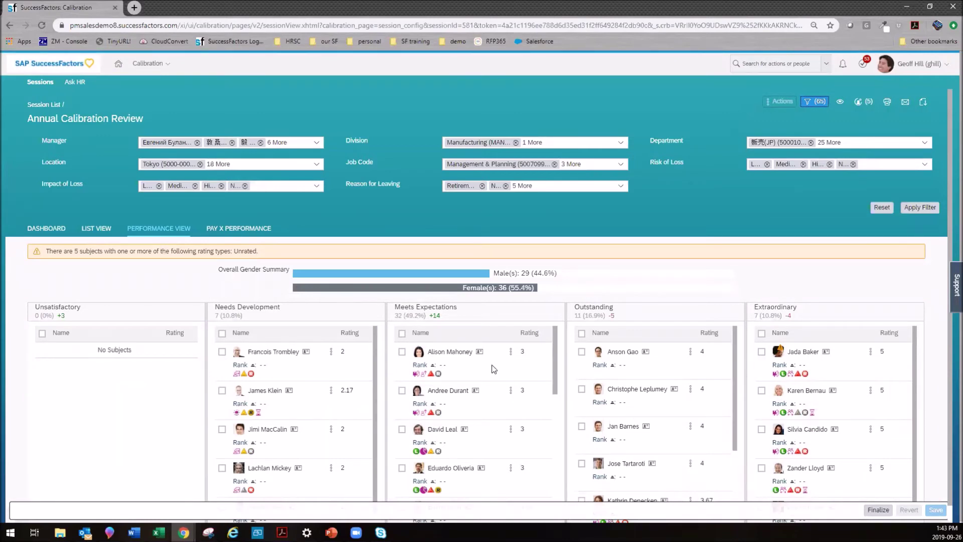
- Compare the talent cards of the first Meets Expectations and second Needs Development subjects, close both, and check the former's available actions
click(511, 352)
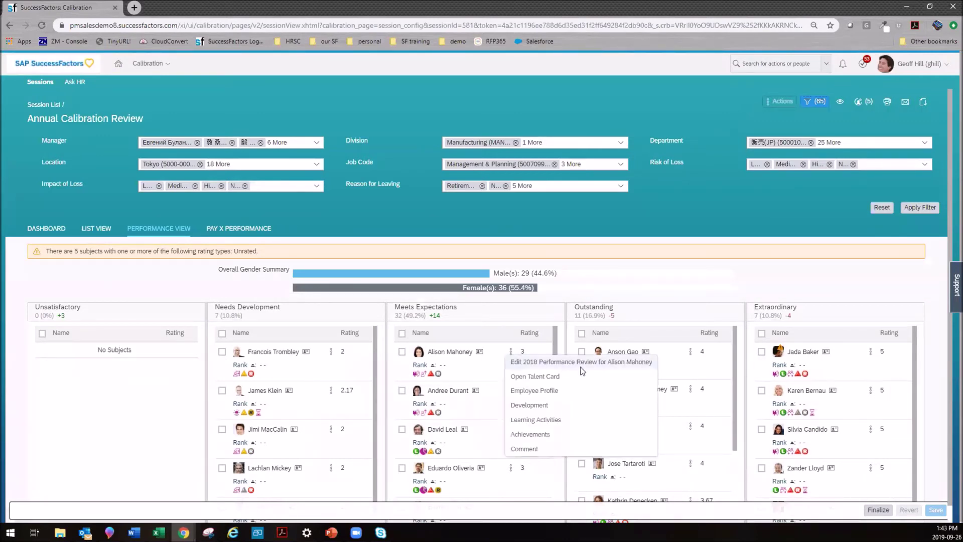
click(552, 381)
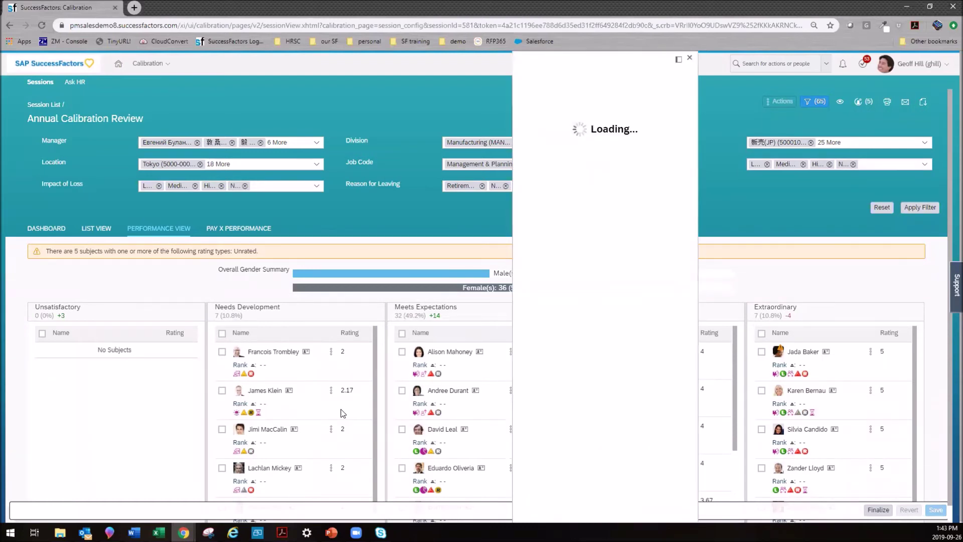
click(330, 391)
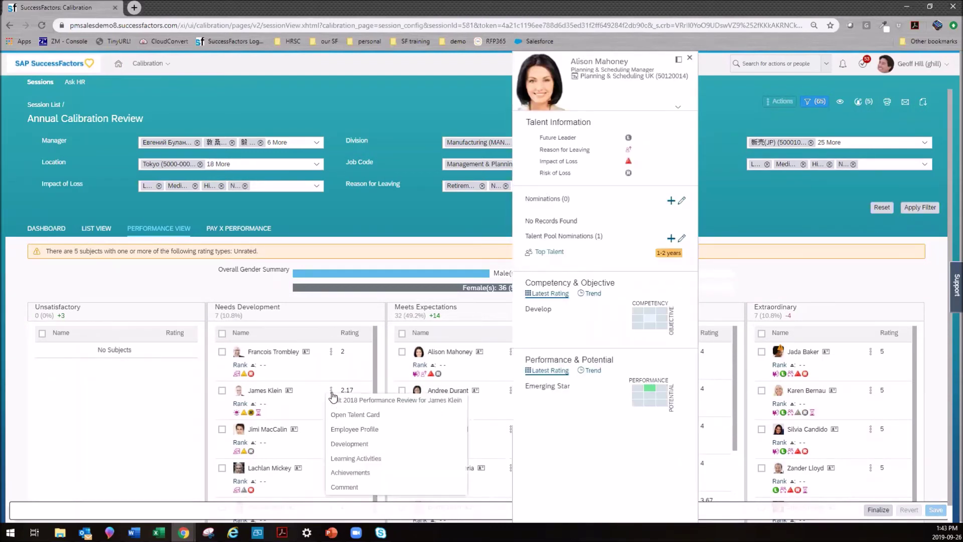
click(346, 418)
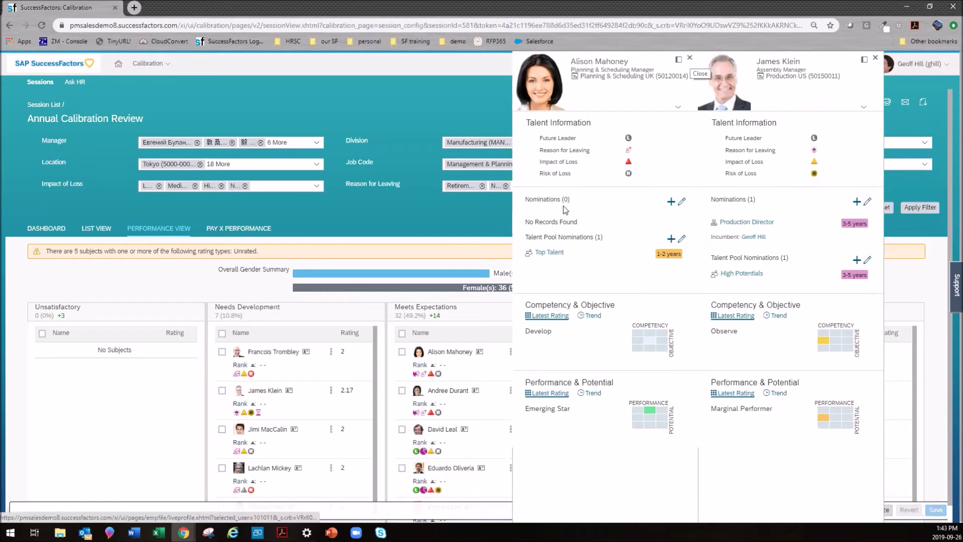
click(690, 58)
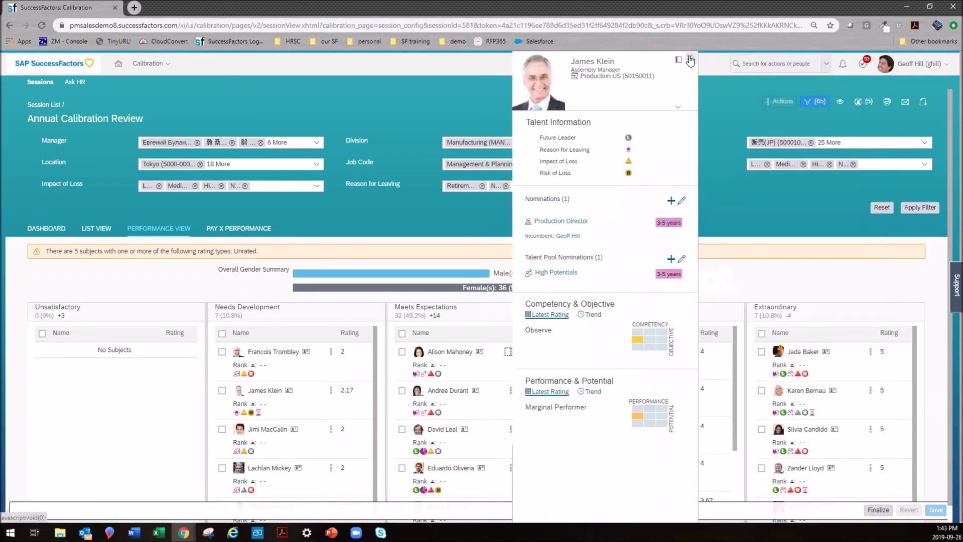
click(690, 58)
click(511, 352)
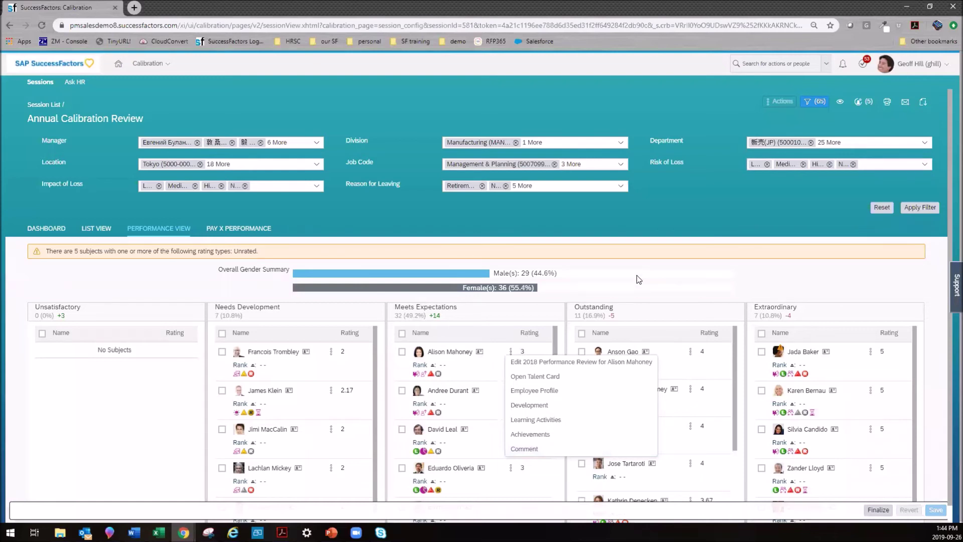
click(603, 292)
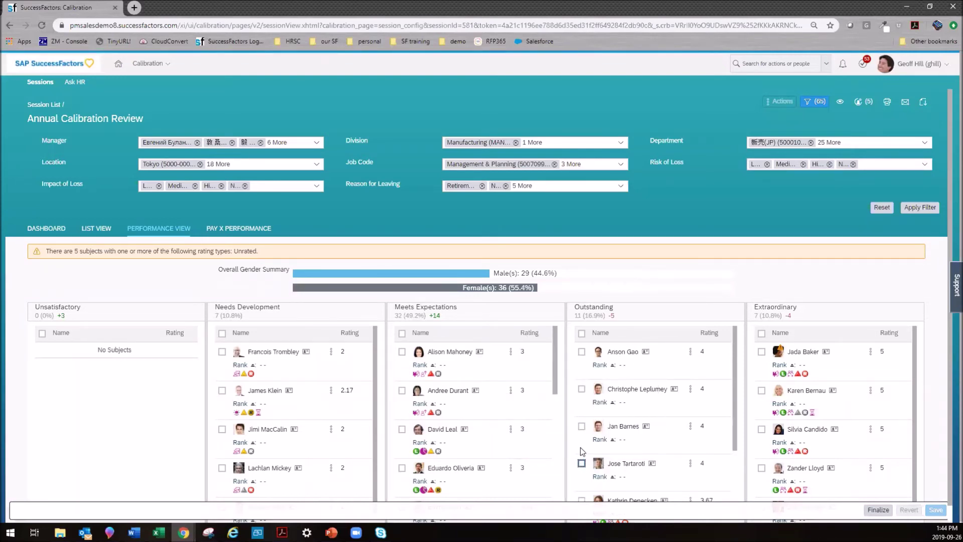
- Move the third and fourth subjects in the Outstanding column to Meets Expectations
click(582, 463)
click(582, 426)
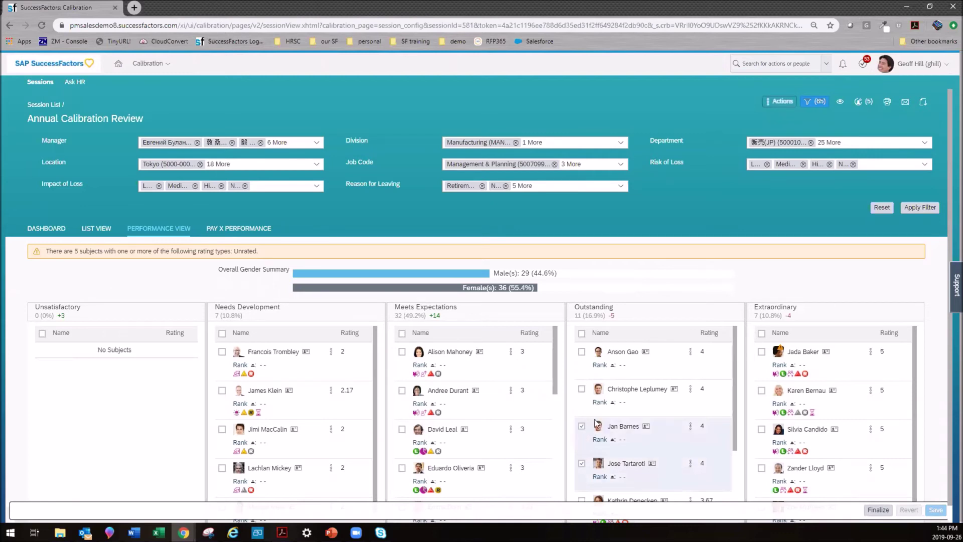
drag(564, 428, 497, 422)
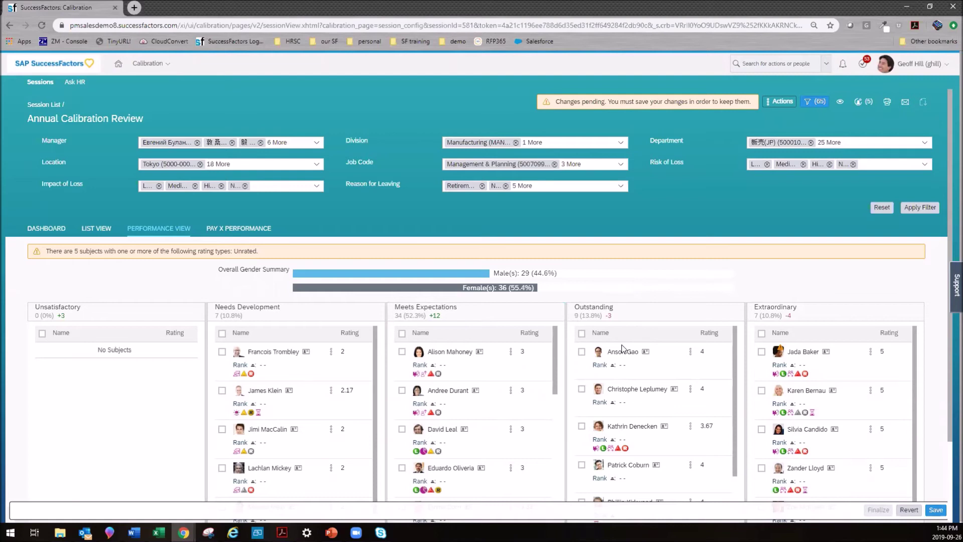
- Go to the Development module, leaving the calibration session without saving its changes
click(157, 69)
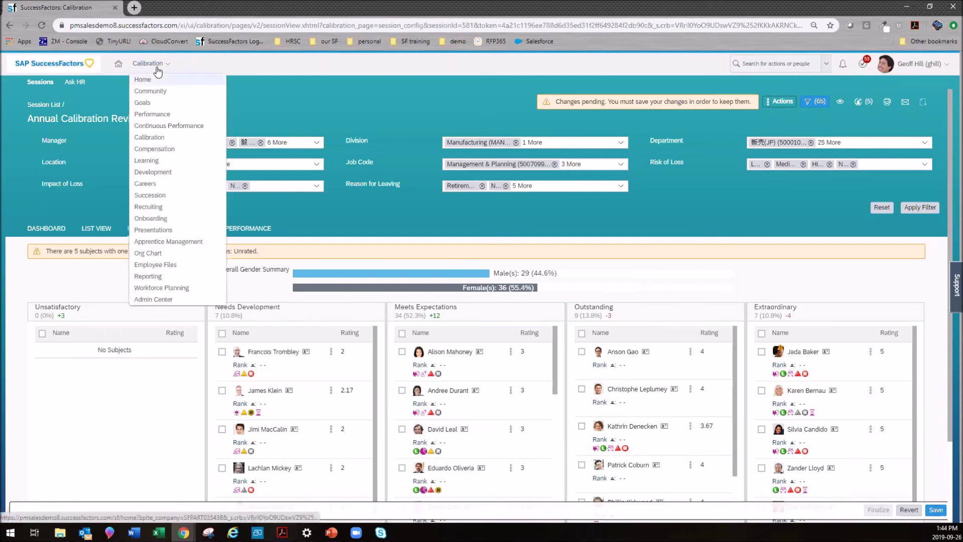
click(160, 172)
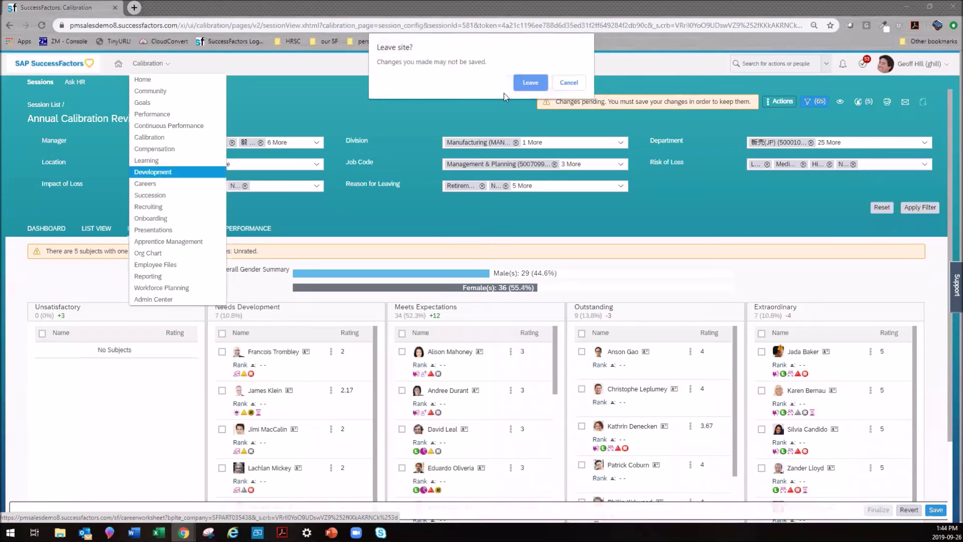
click(536, 83)
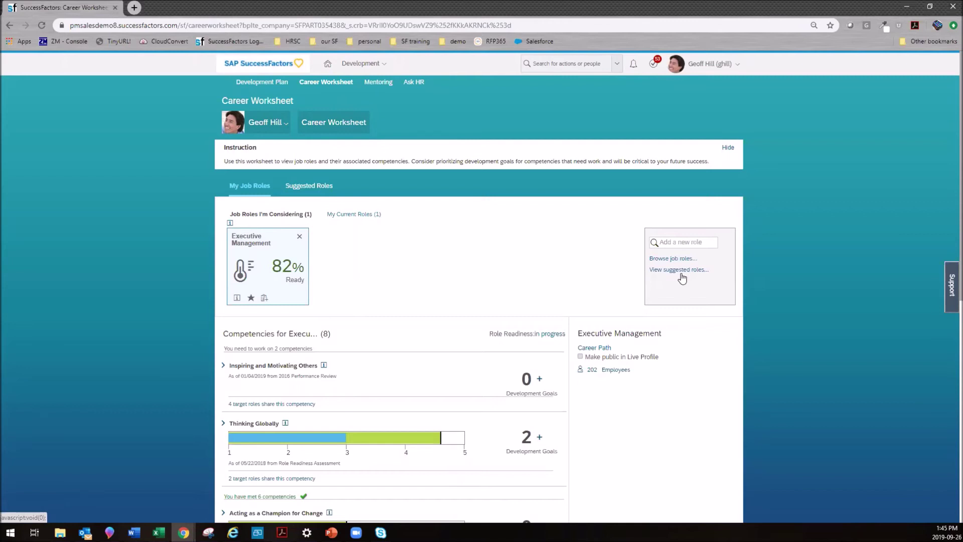
- View the career path for Executive Management, expand the roles leading to Management and Planning, and close it
click(593, 348)
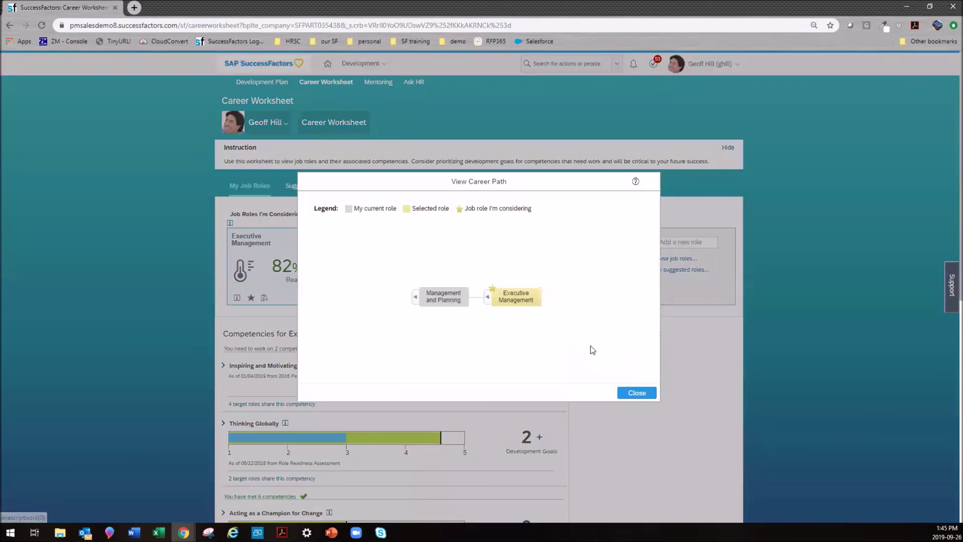
click(413, 302)
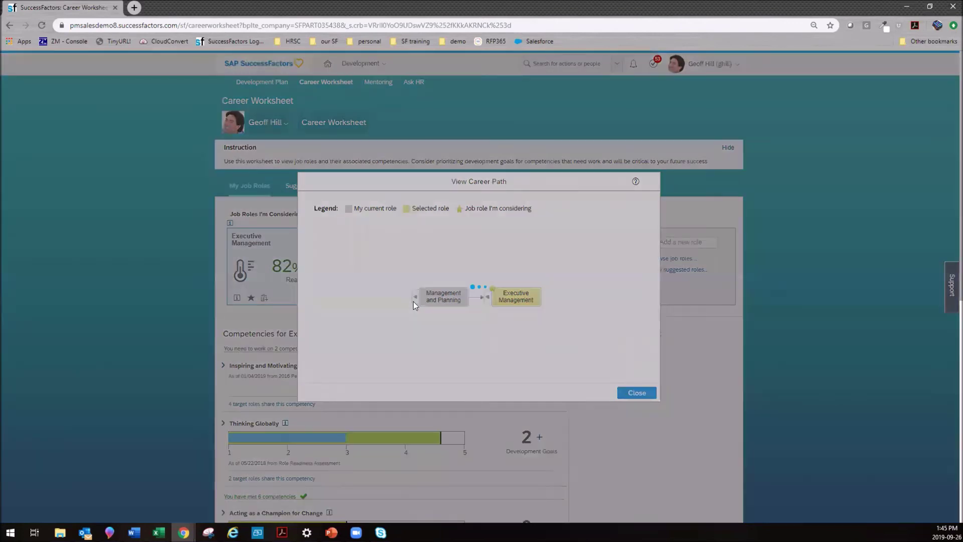
mouse_move(536, 307)
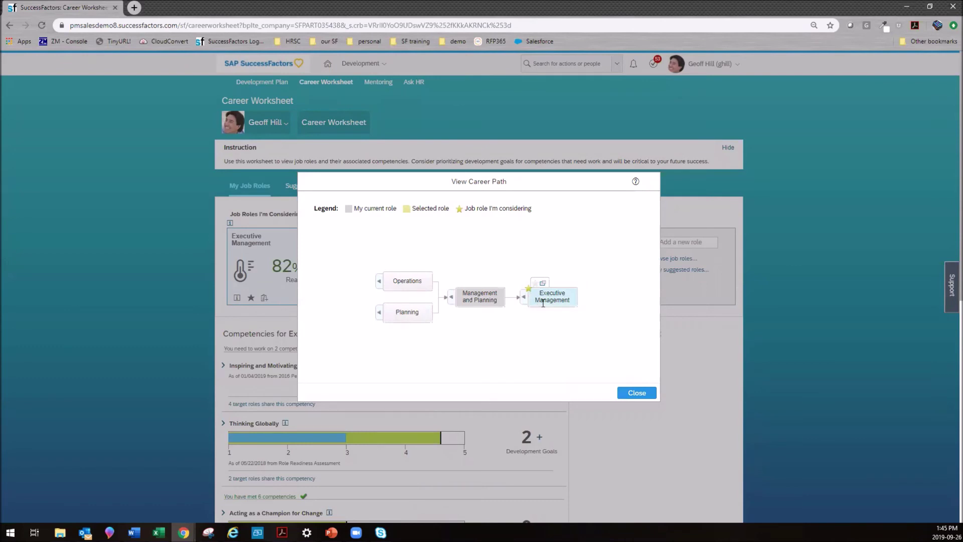
click(637, 393)
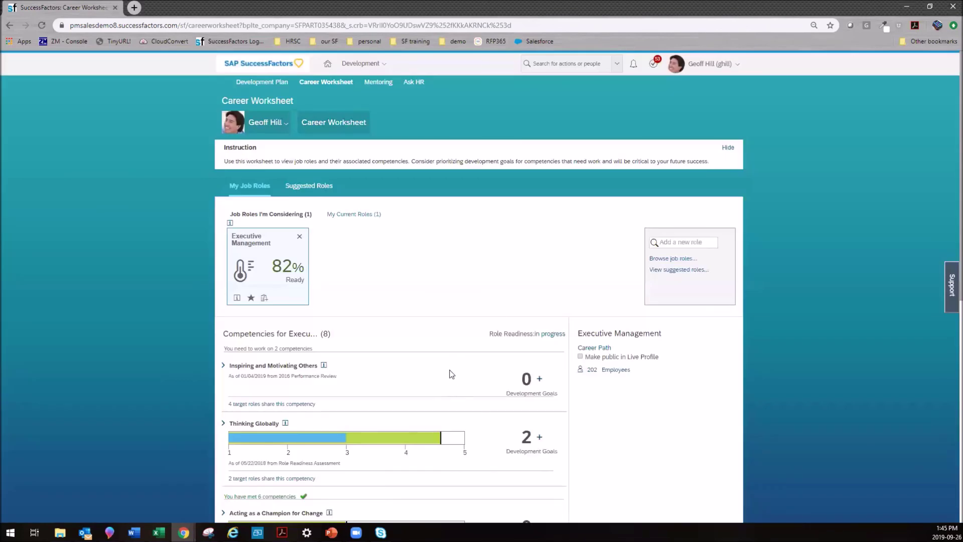
- Examine the Executive Management competencies and the details of Acting as a Champion for Change
scroll(360, 235, down, 3)
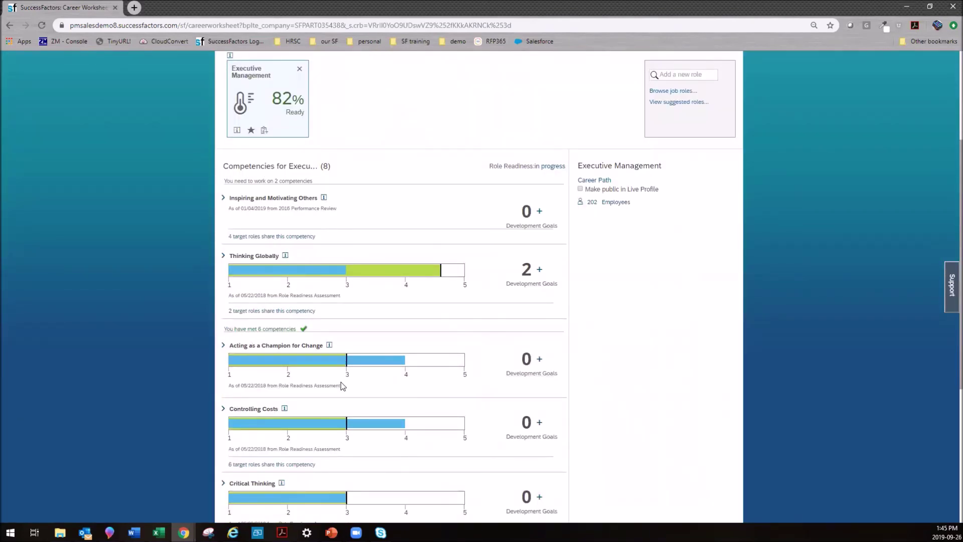
click(330, 345)
click(266, 358)
- Start a new development goal for the Inspiring and Motivating Others competency and check its visibility choices
click(542, 215)
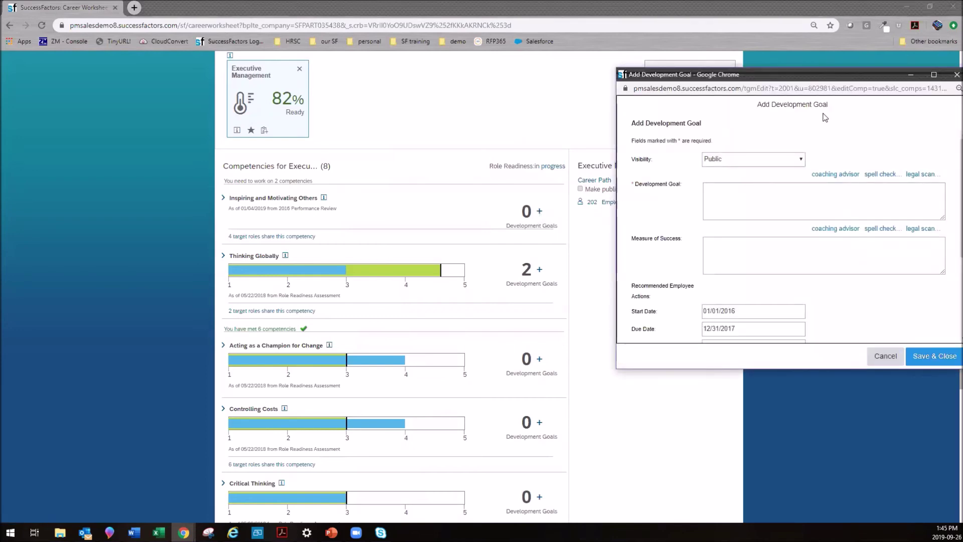
click(803, 161)
click(803, 161)
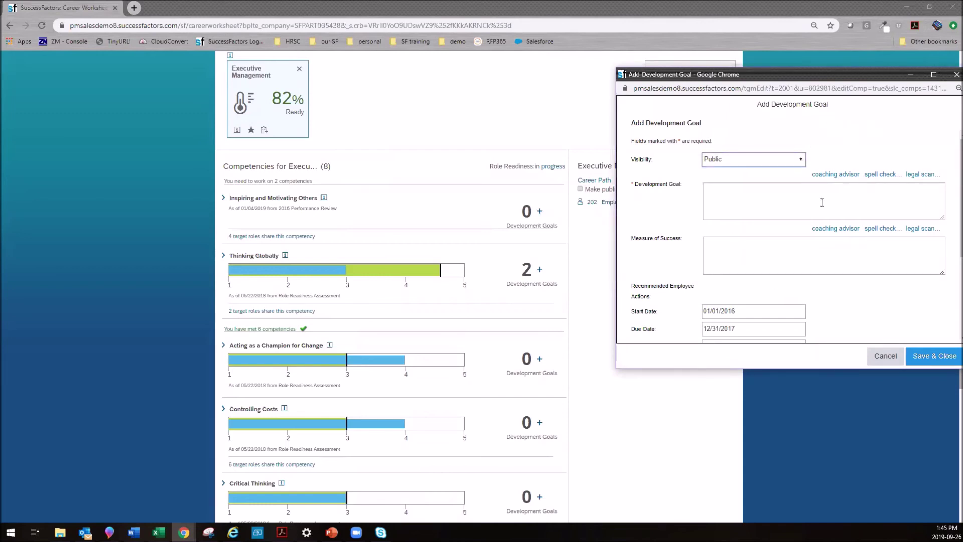
- Read the coaching advisor's suggestions for Driving Continuous Improvement and return to the development goal without placing any text
click(839, 177)
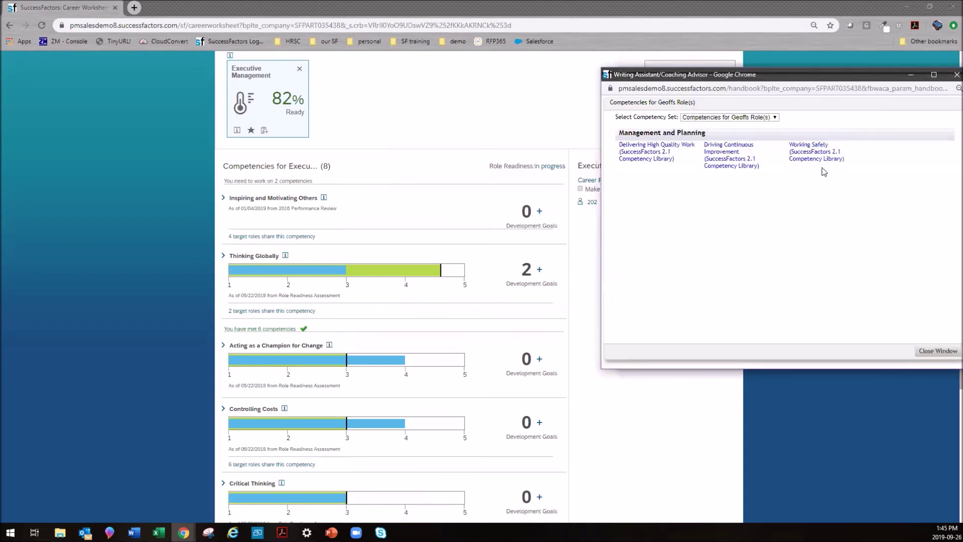
click(733, 165)
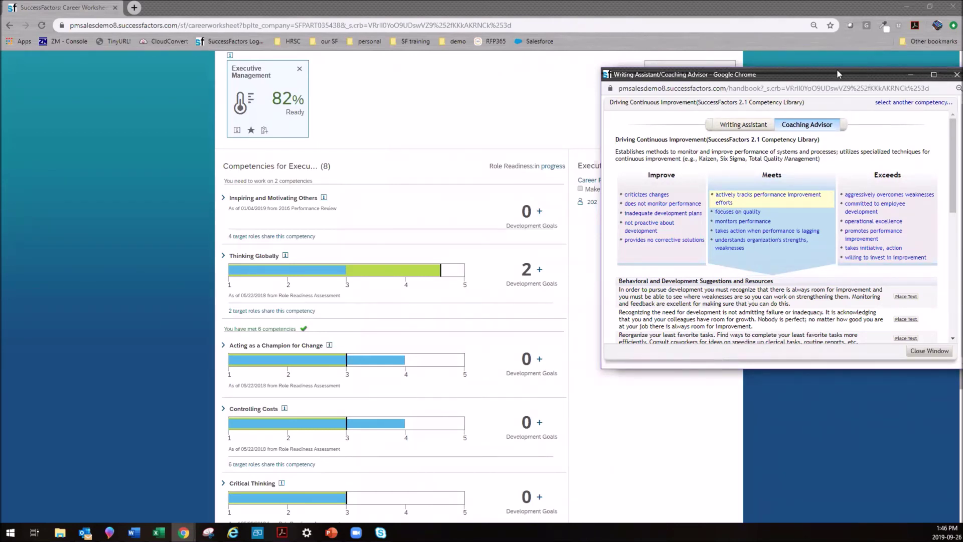
drag(840, 74, 692, 70)
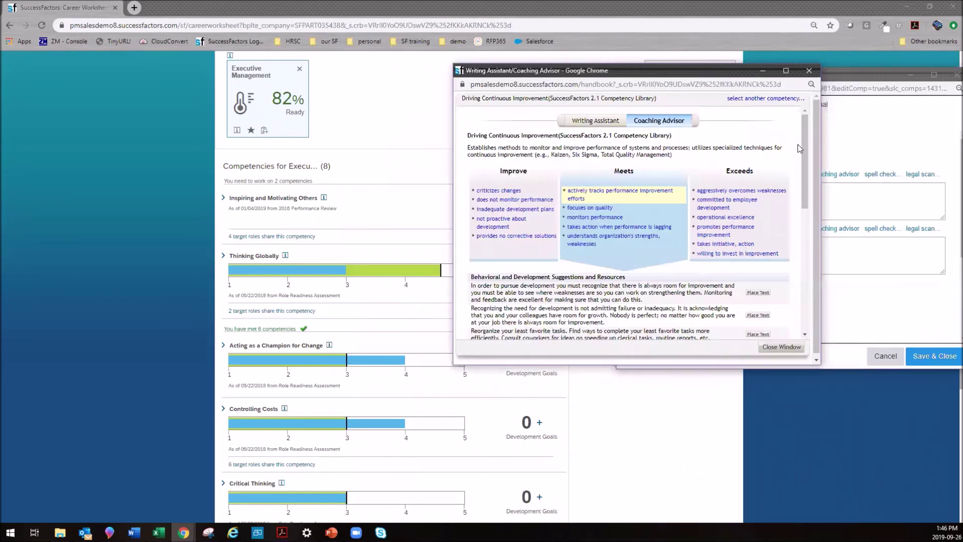
drag(806, 131, 812, 230)
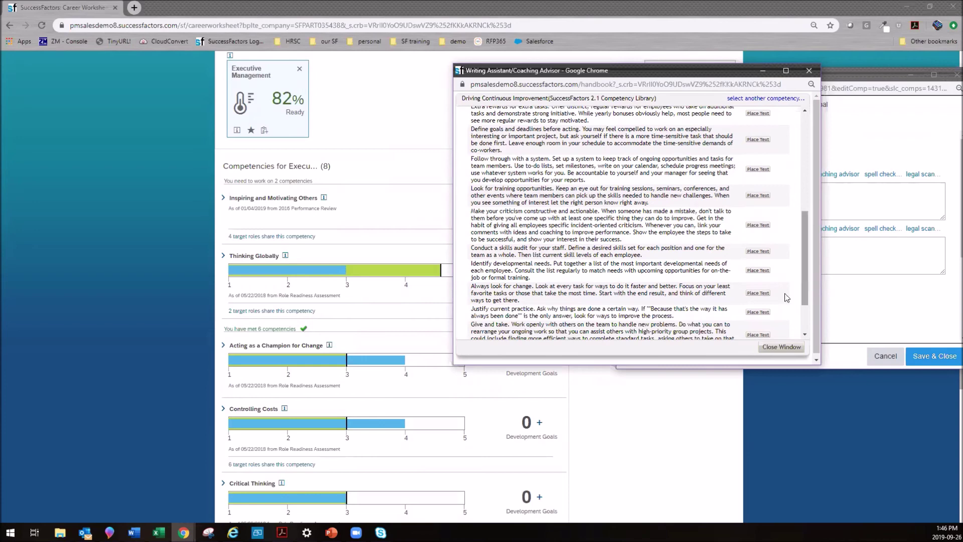
click(790, 347)
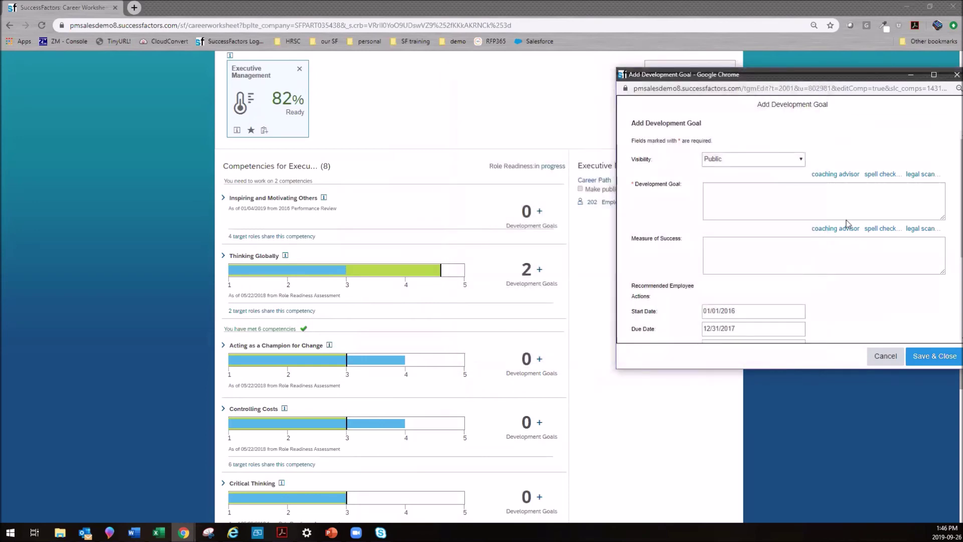
- Check the status and purpose choices of the new development goal, and cancel the goal without saving
scroll(843, 219, down, 3)
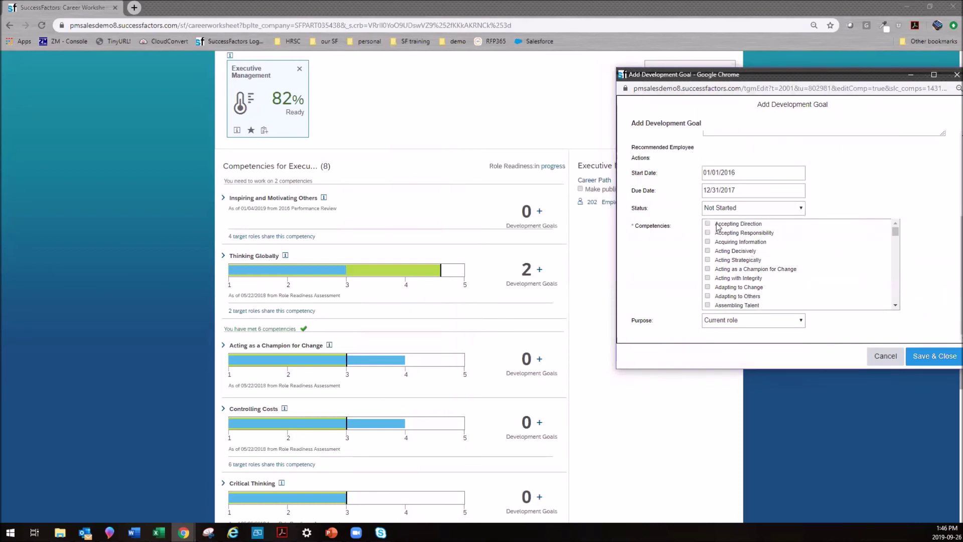
click(801, 209)
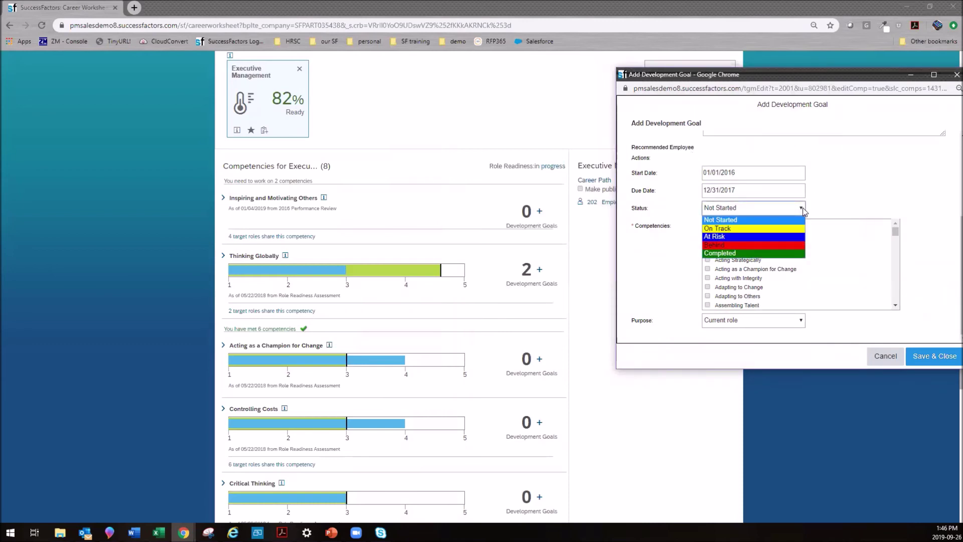
click(801, 209)
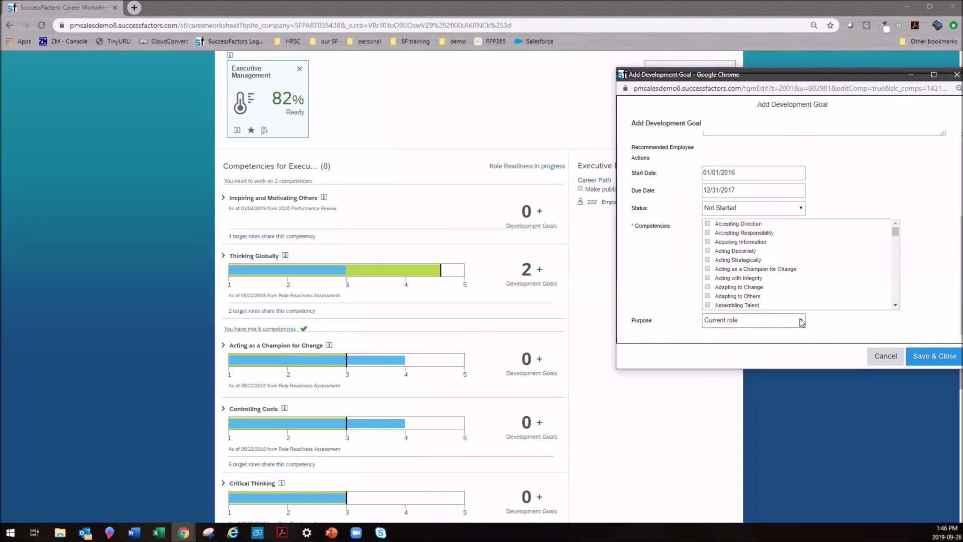
click(802, 321)
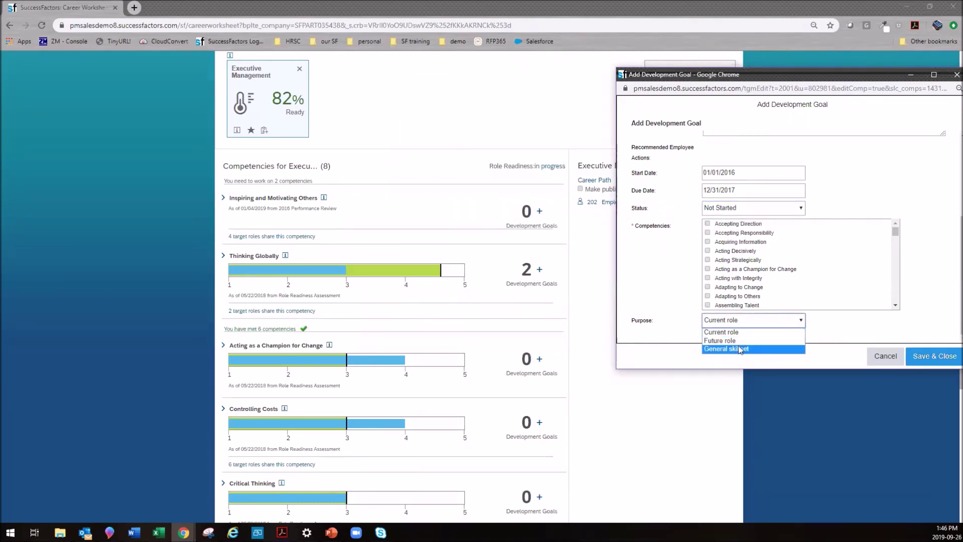
click(887, 335)
click(885, 356)
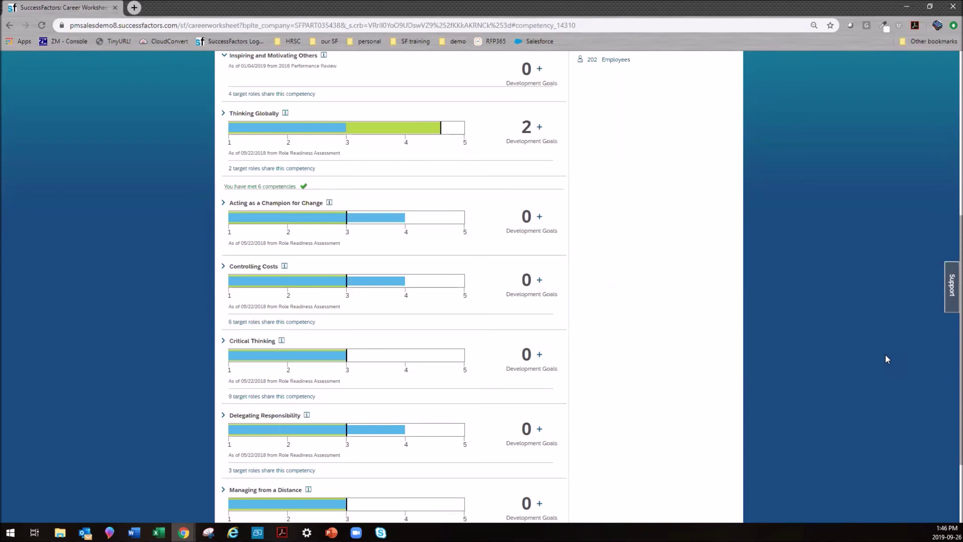
- Go to Presentations, open Yearly Talent Review, and start it in presentation mode
scroll(437, 271, up, 6)
click(353, 65)
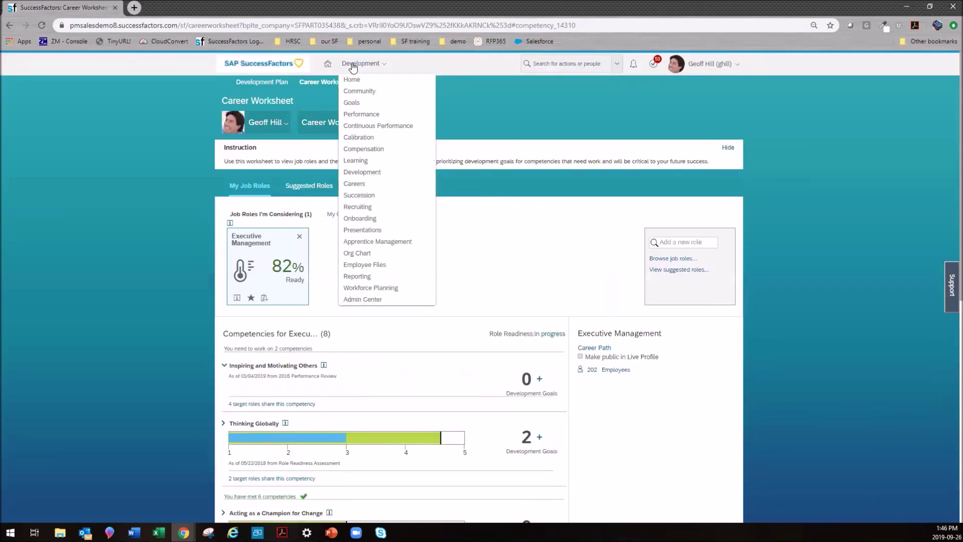
click(357, 230)
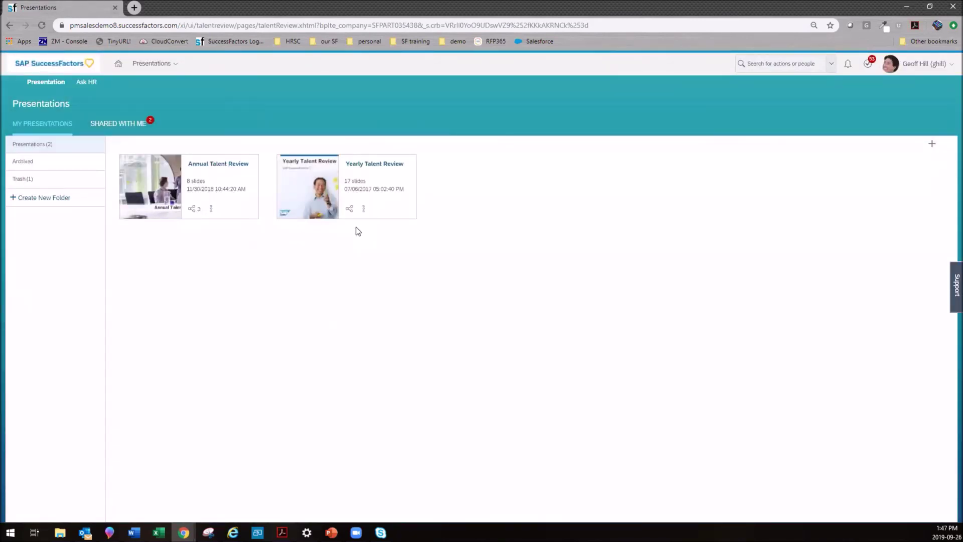
click(373, 168)
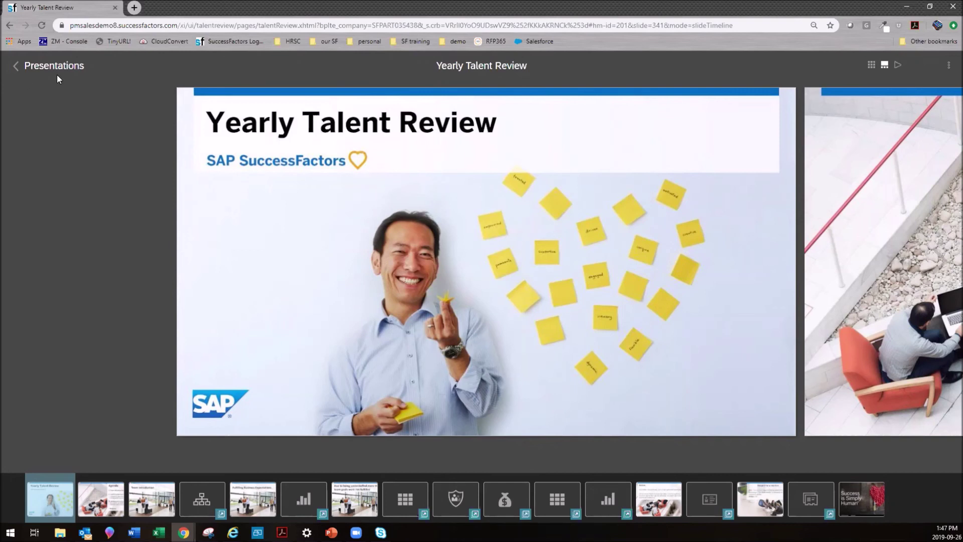
click(898, 64)
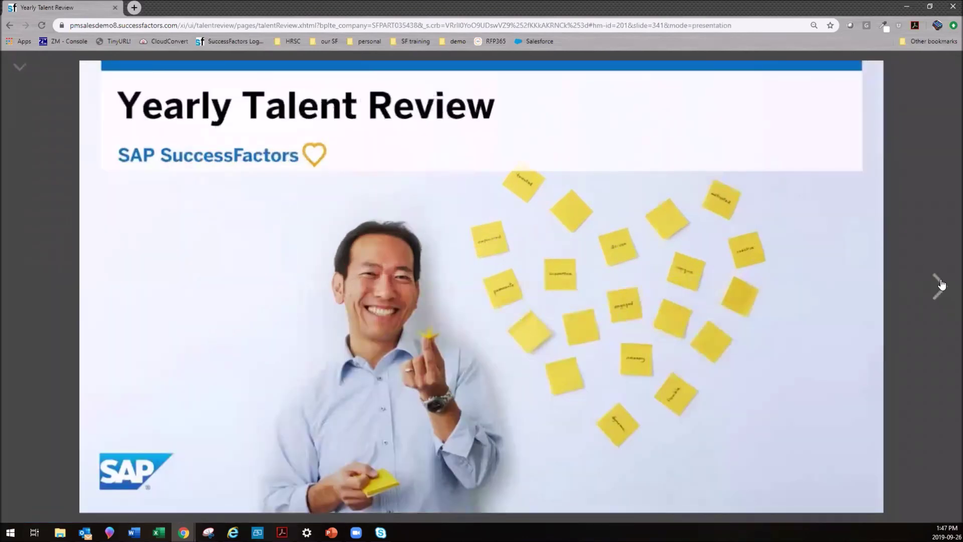
- Advance the talent review through the team introduction, org chart and objective status slides to the performance and potential grid
click(942, 284)
click(942, 284)
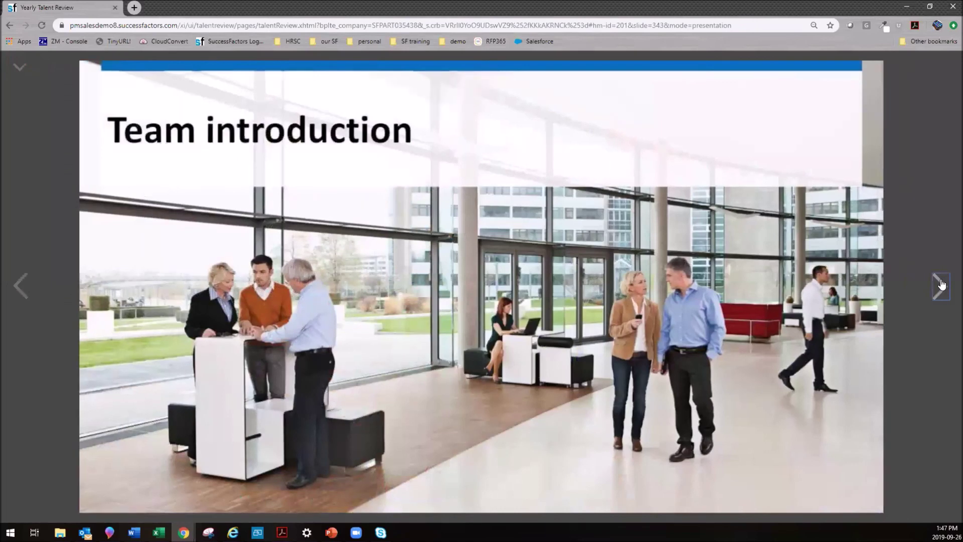
click(941, 284)
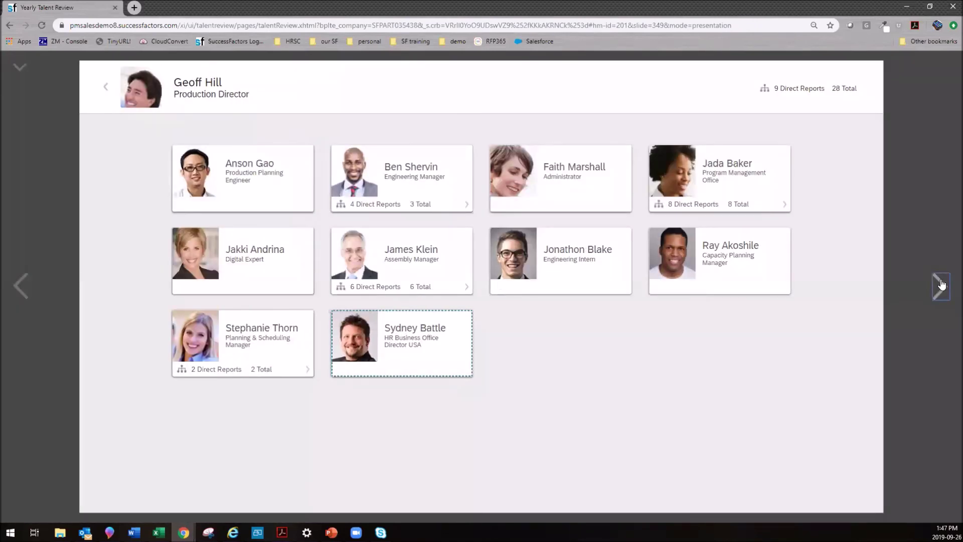
click(942, 284)
click(942, 284)
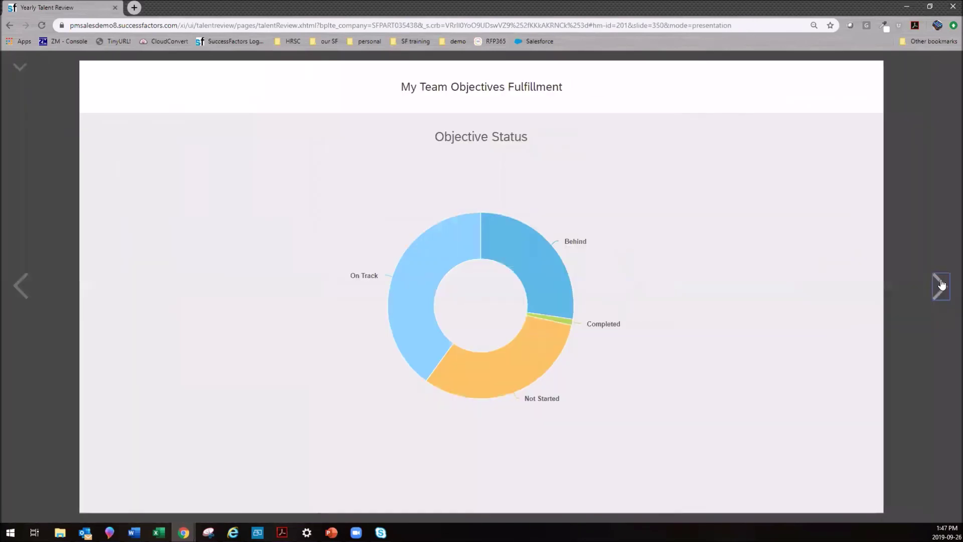
click(942, 284)
click(942, 284)
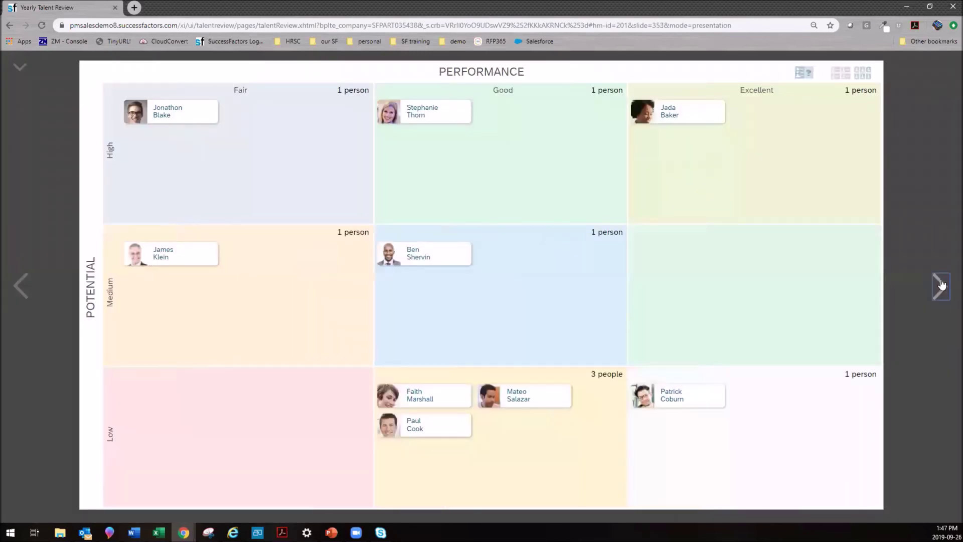
- Open the talent cards of the medium-potential, good-performance employee and the high-potential, fair-performance employee, and compare their talent information
click(419, 259)
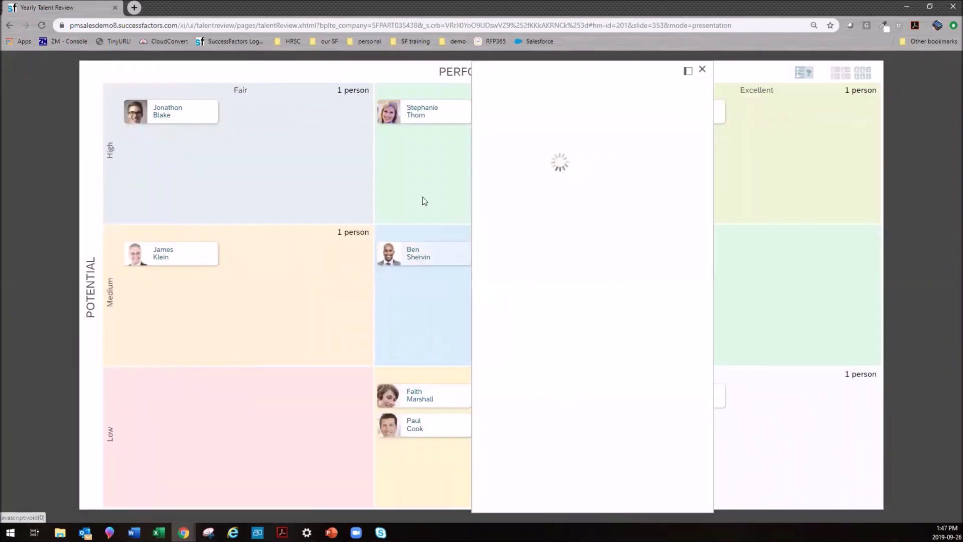
click(163, 117)
scroll(594, 262, down, 1)
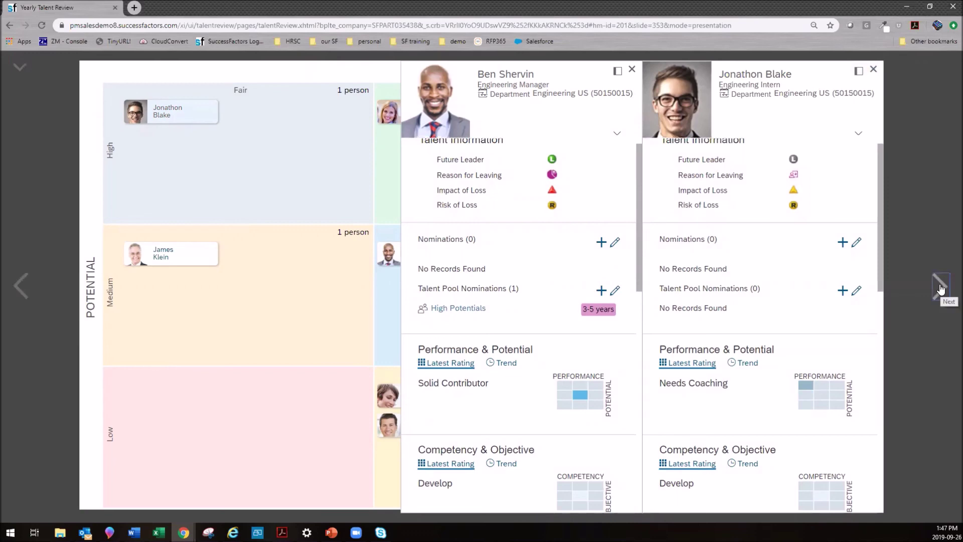
- Advance through the High Potentials, Compensation Review, competency and objective grid, and Compensation chart slides to the Action slide
click(940, 287)
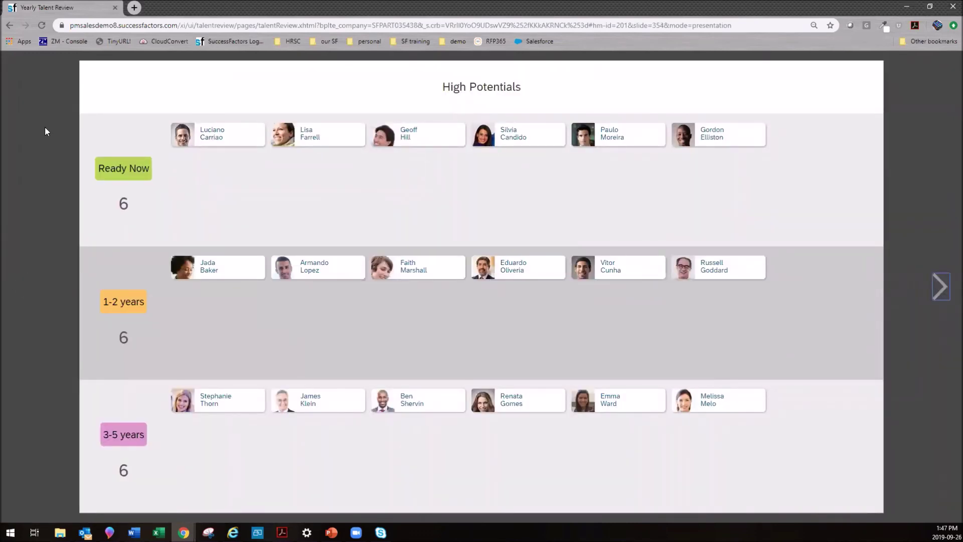
click(941, 295)
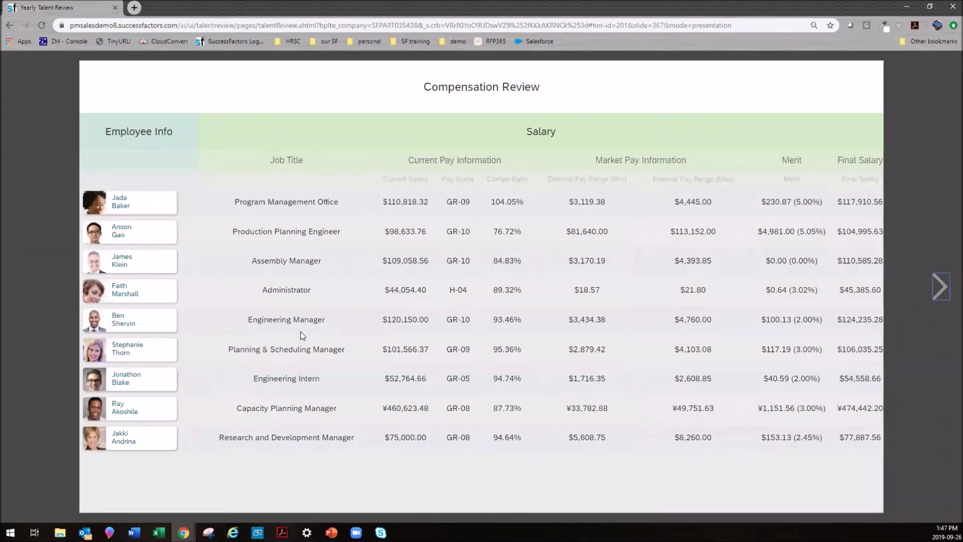
click(943, 287)
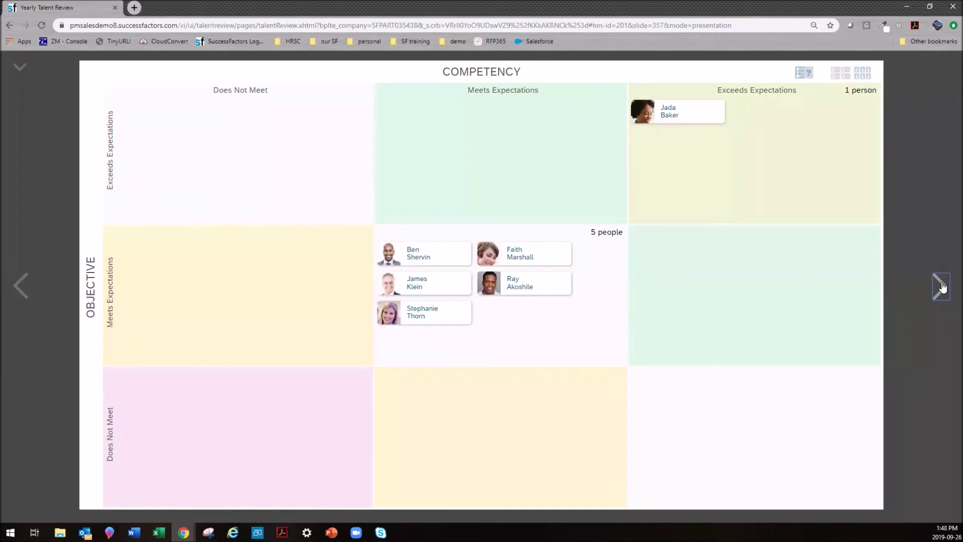
click(943, 287)
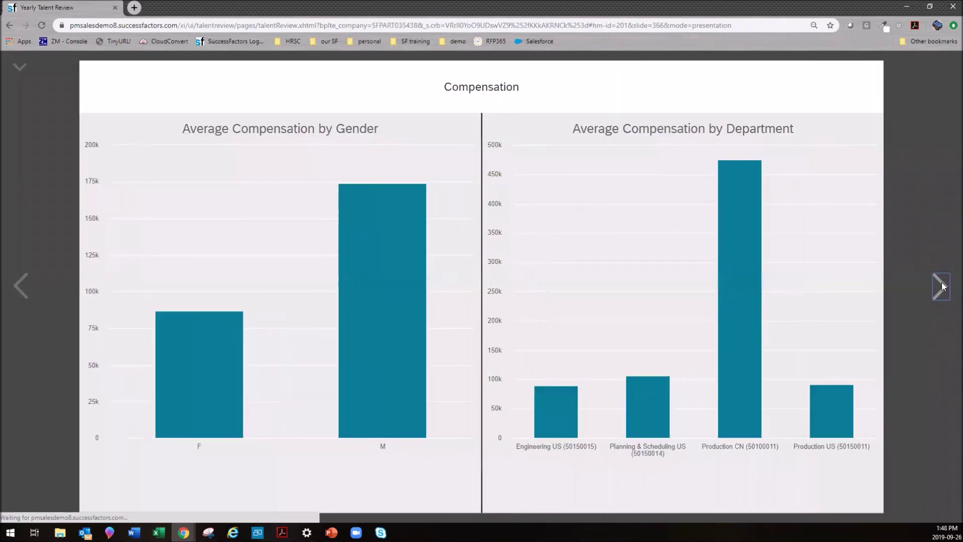
click(942, 287)
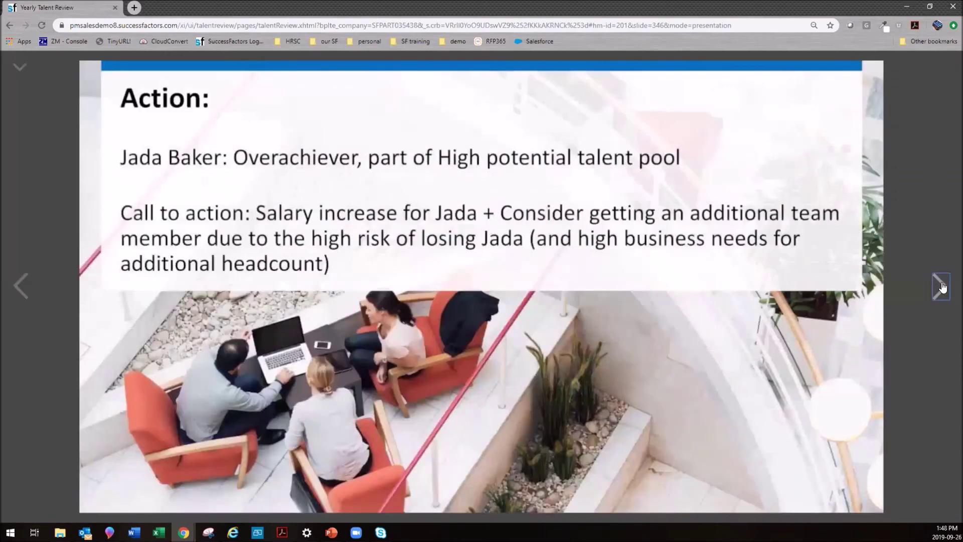